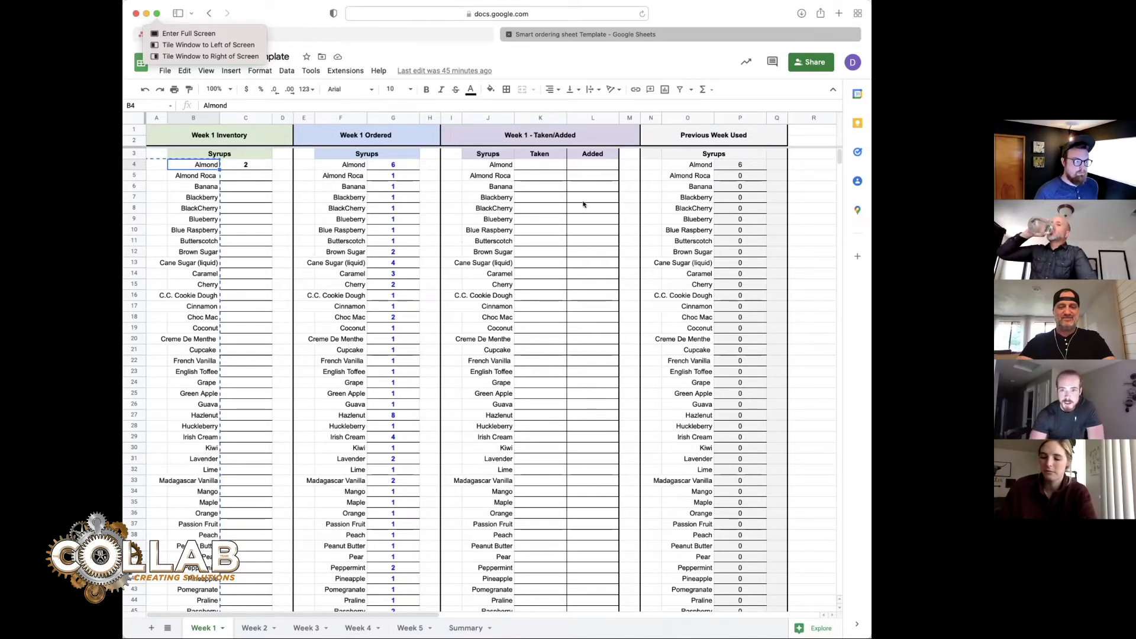
Step: Show the window full screen and examine Almond's inventory, taken, added and previous-week-used cells on the Week 1 sheet
left_click(155, 14)
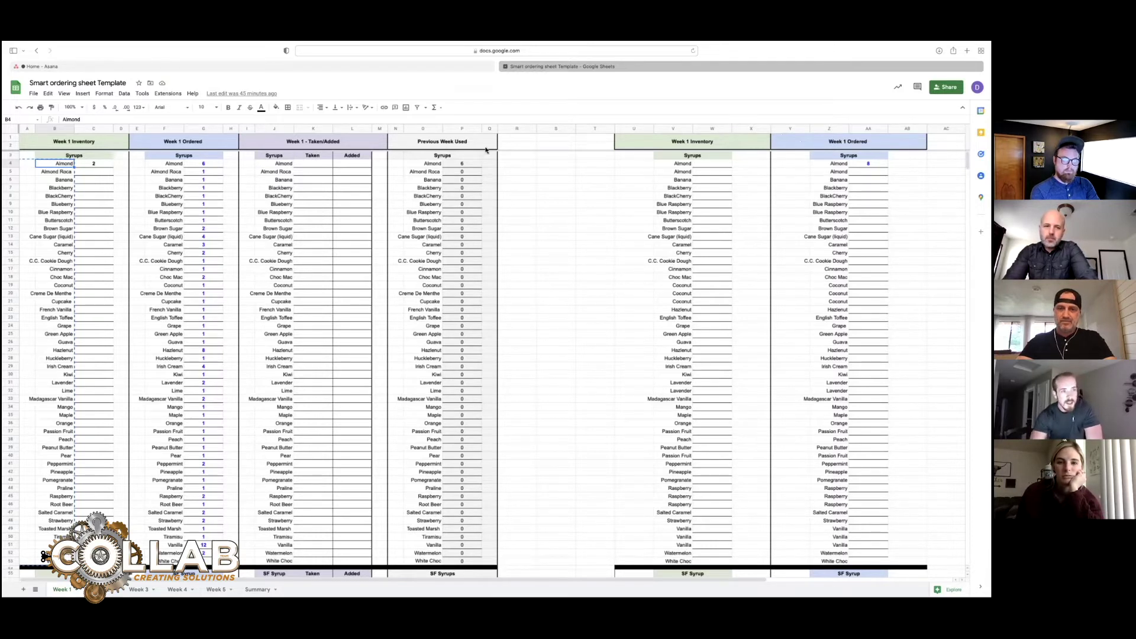
left_click(99, 165)
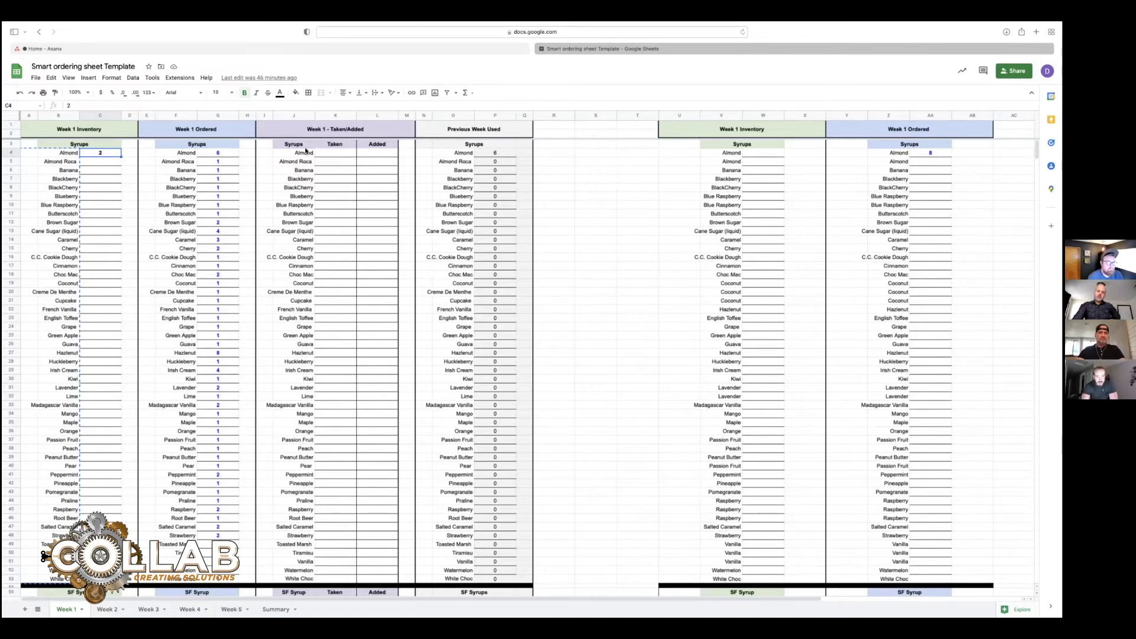
left_click(345, 156)
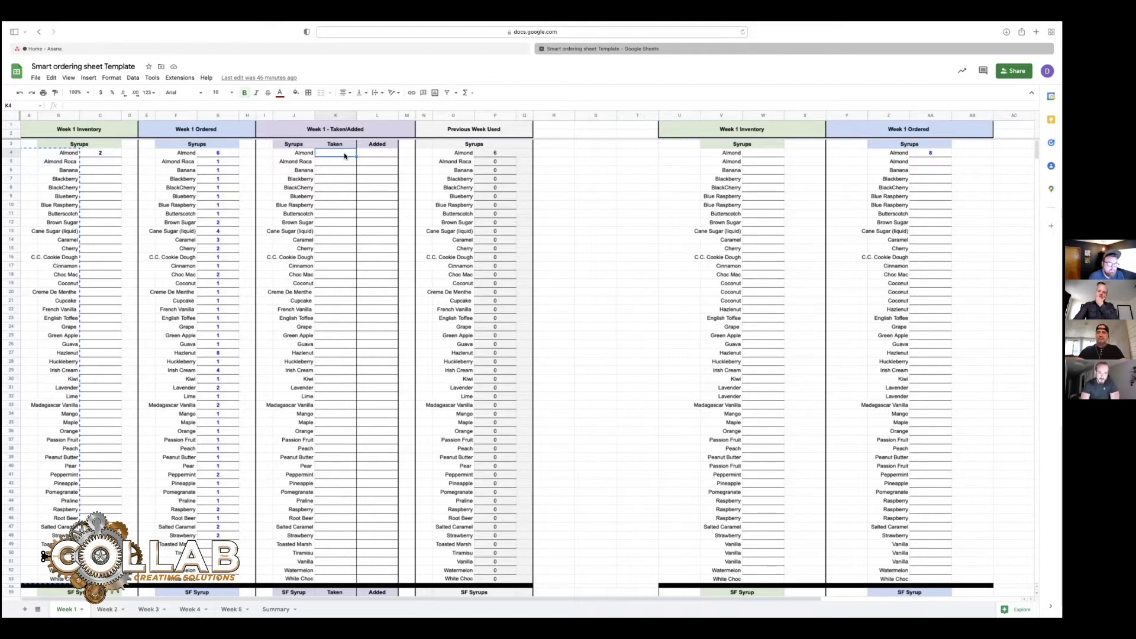
left_click(381, 155)
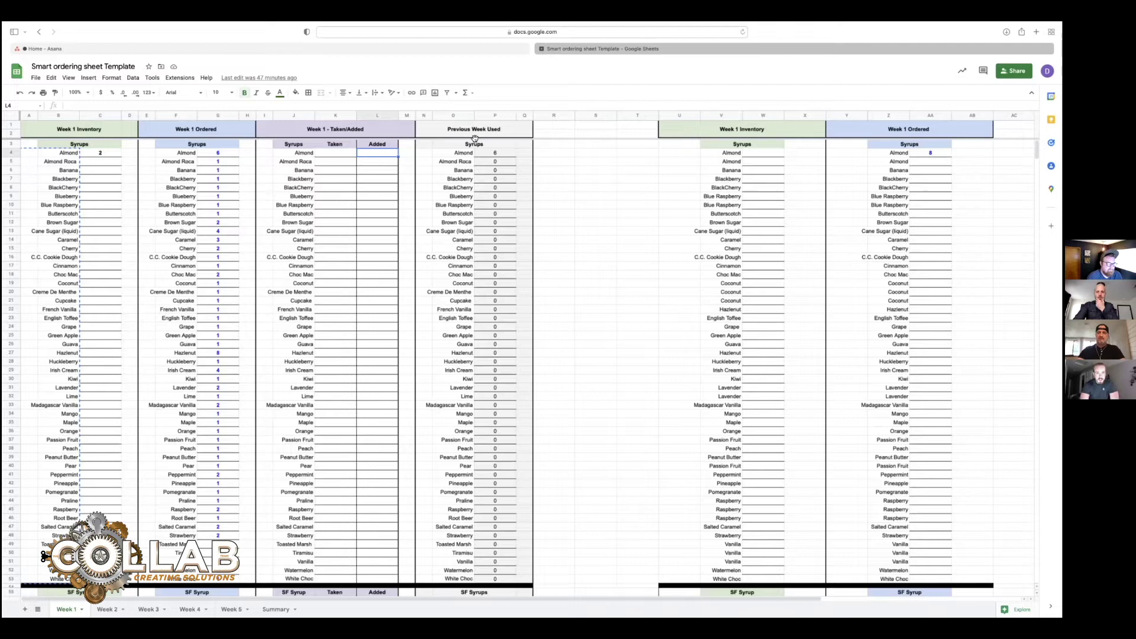
left_click(487, 152)
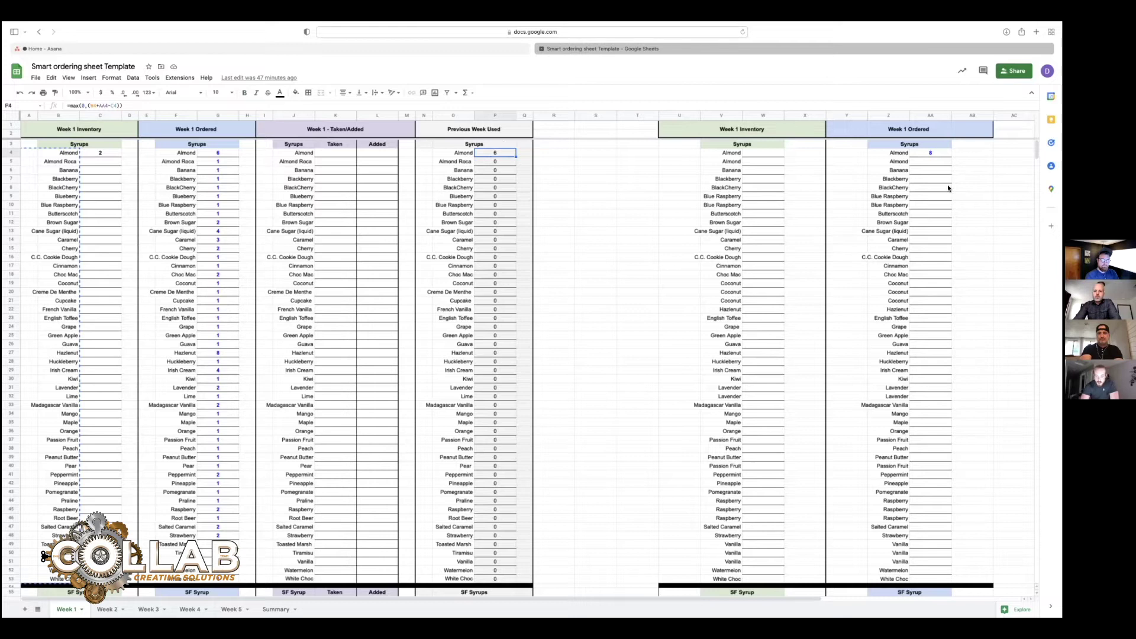
scroll(869, 187, "right", 10)
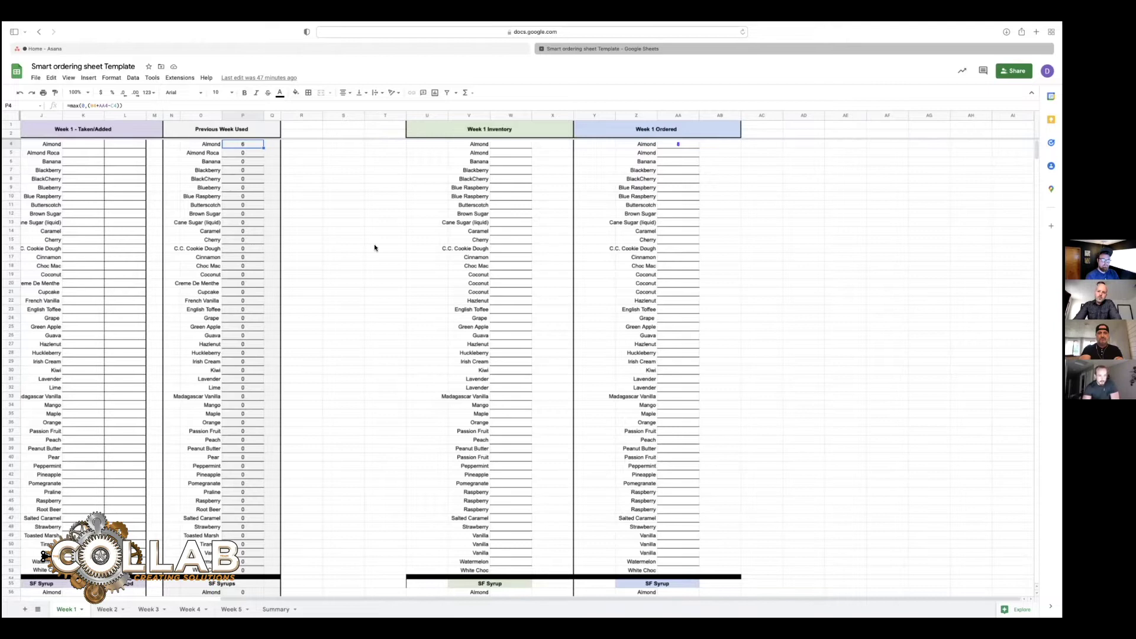
scroll(374, 247, "left", 5)
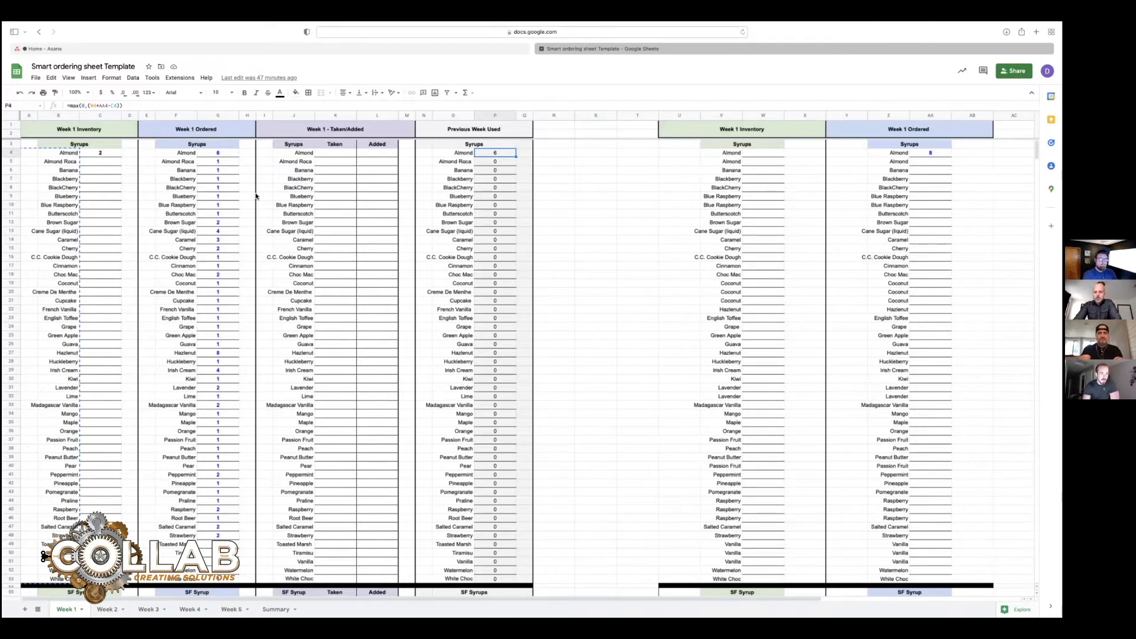
Step: Enlarge the sheet to 200% and inspect the formula in Almond's Week 1 Ordered cell
left_click(216, 152)
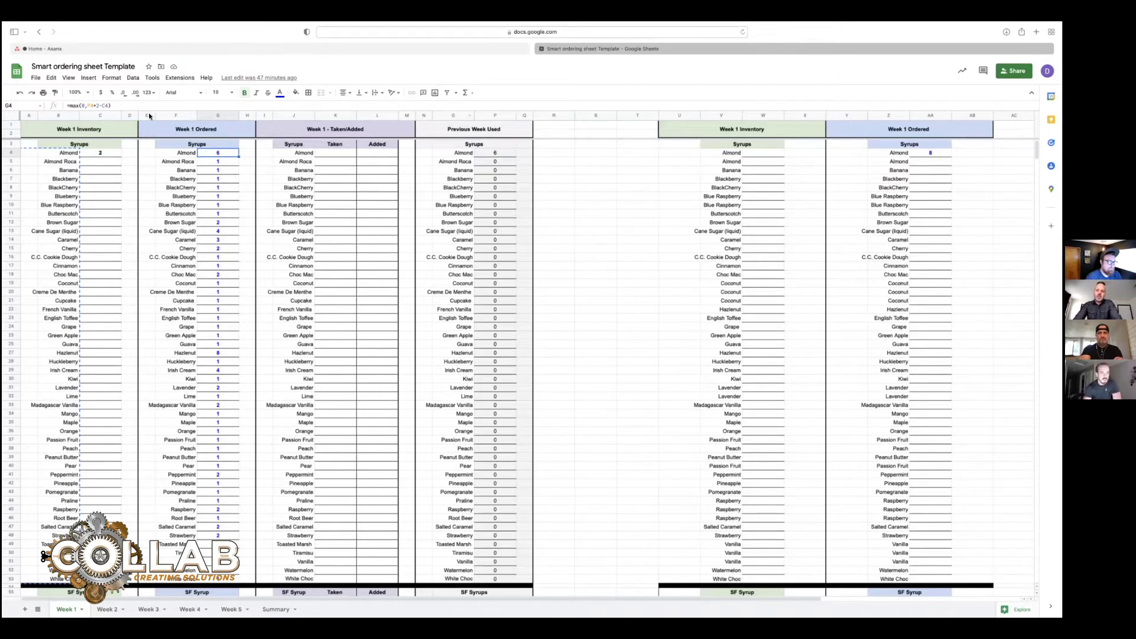
left_click(86, 94)
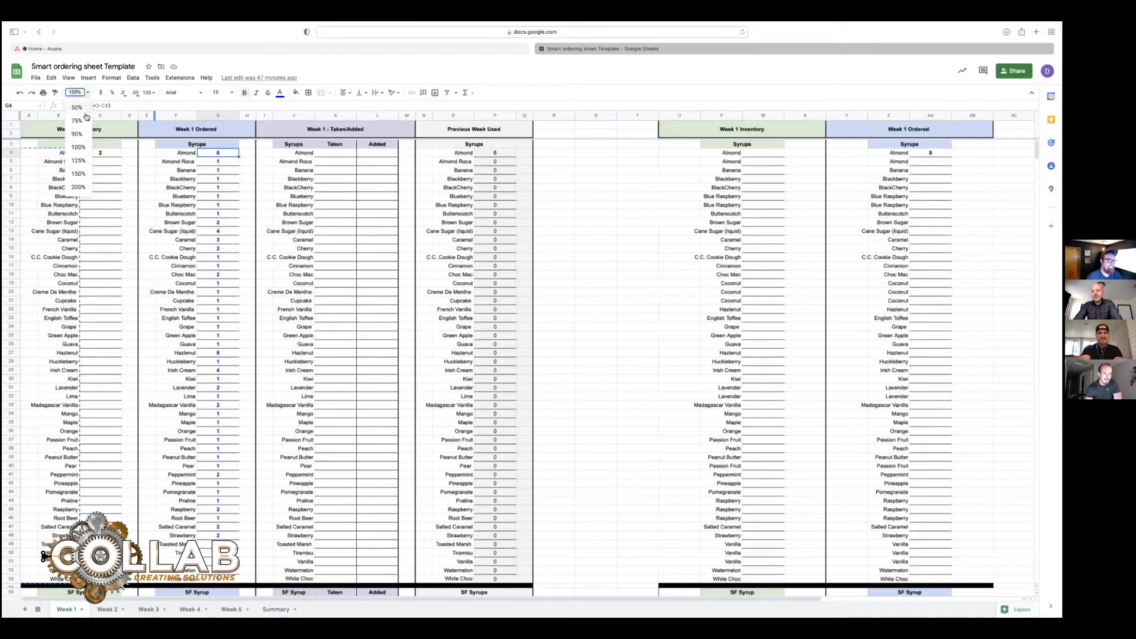
left_click(77, 161)
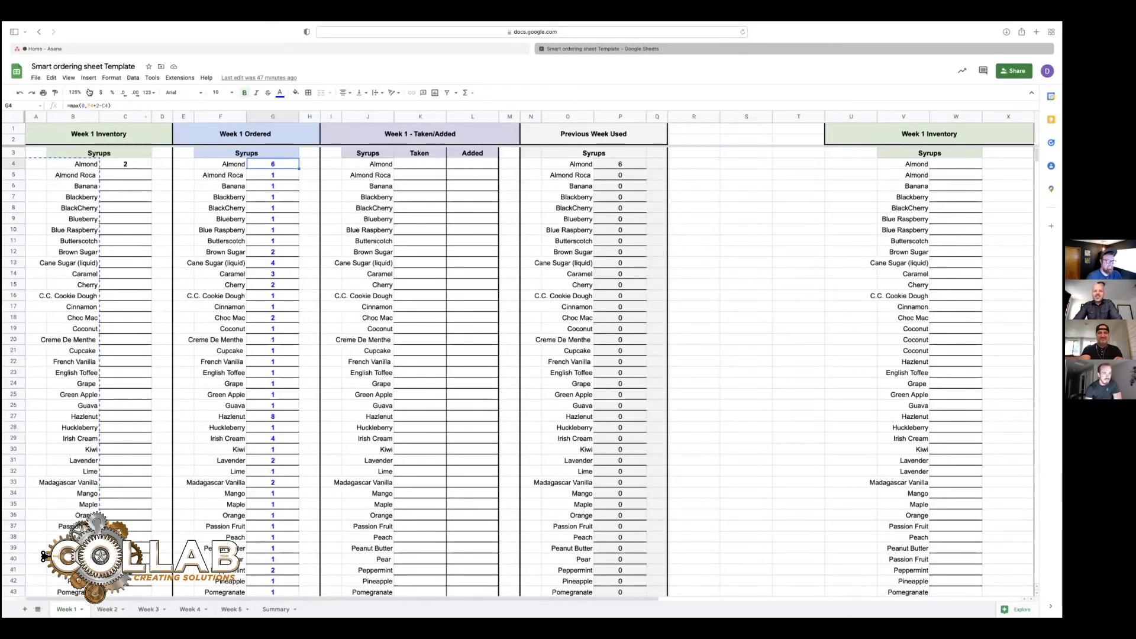
left_click(87, 93)
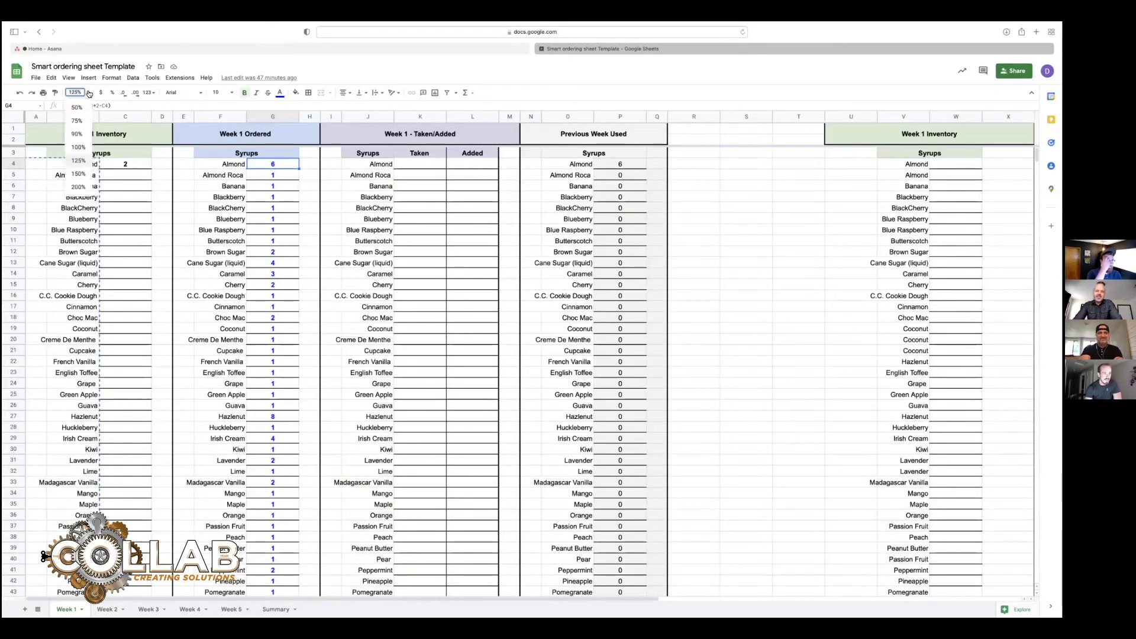
left_click(79, 188)
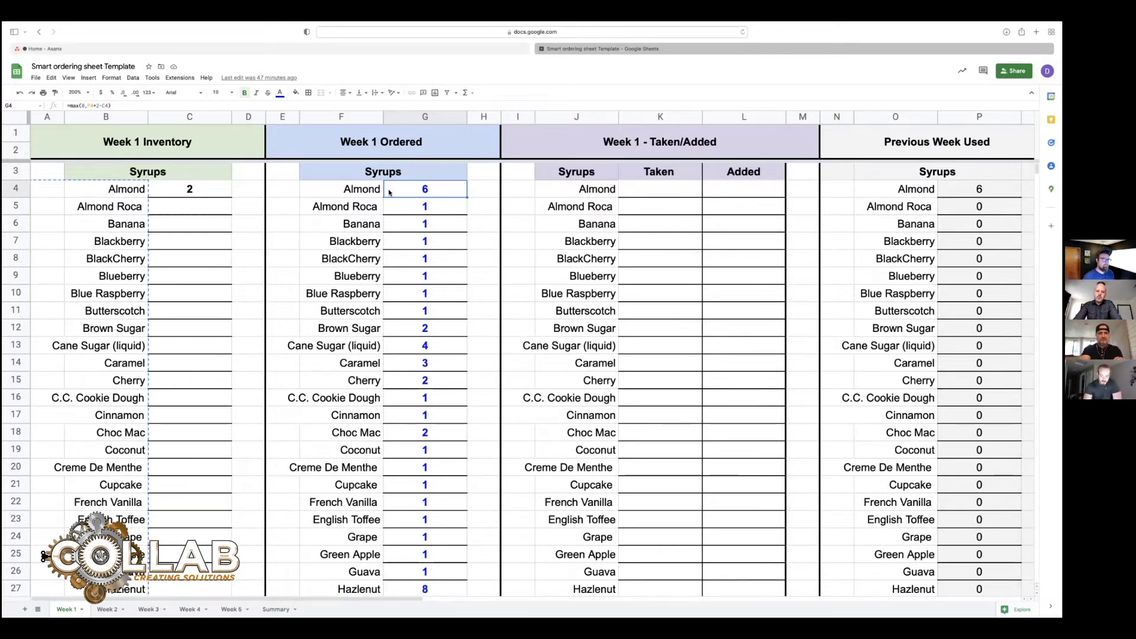
double_click(388, 190)
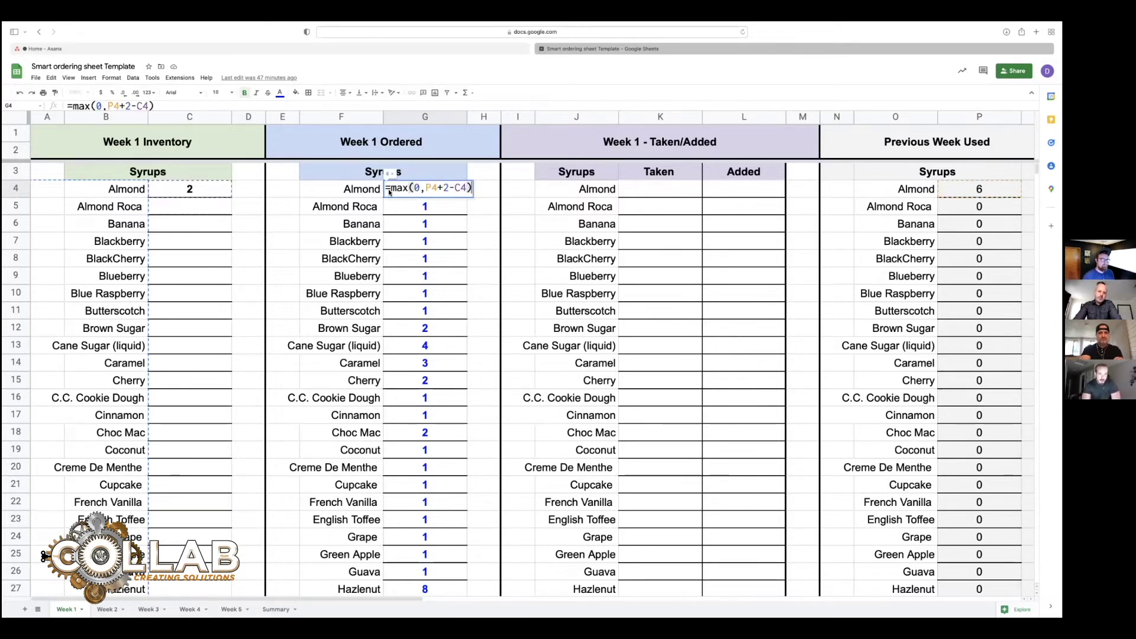
left_click(447, 188)
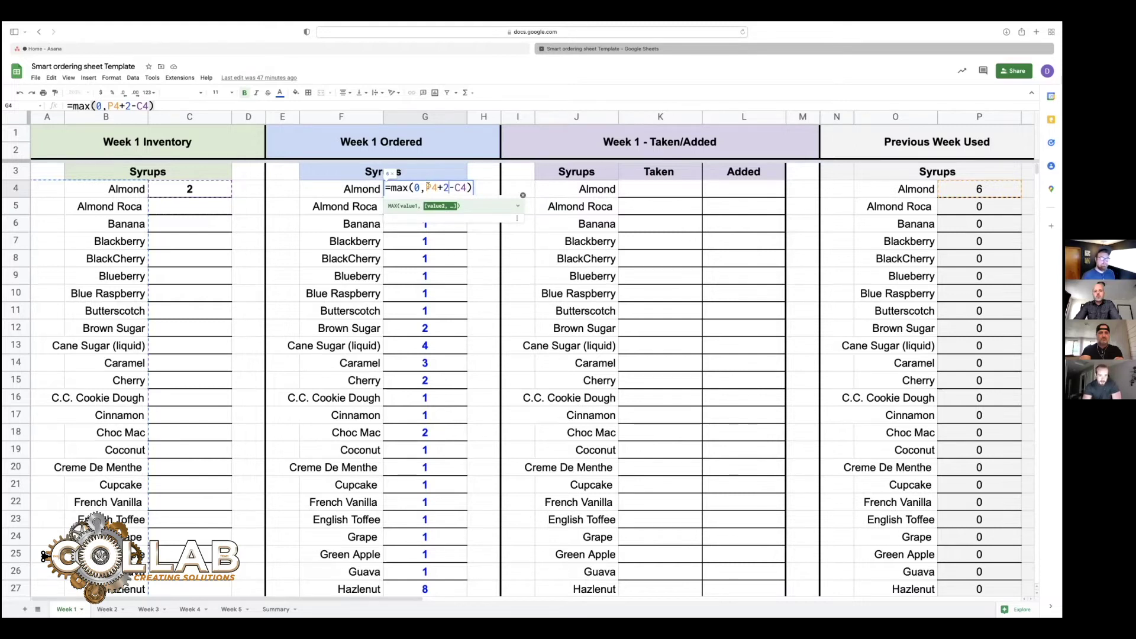
left_click(355, 258)
left_click(439, 193)
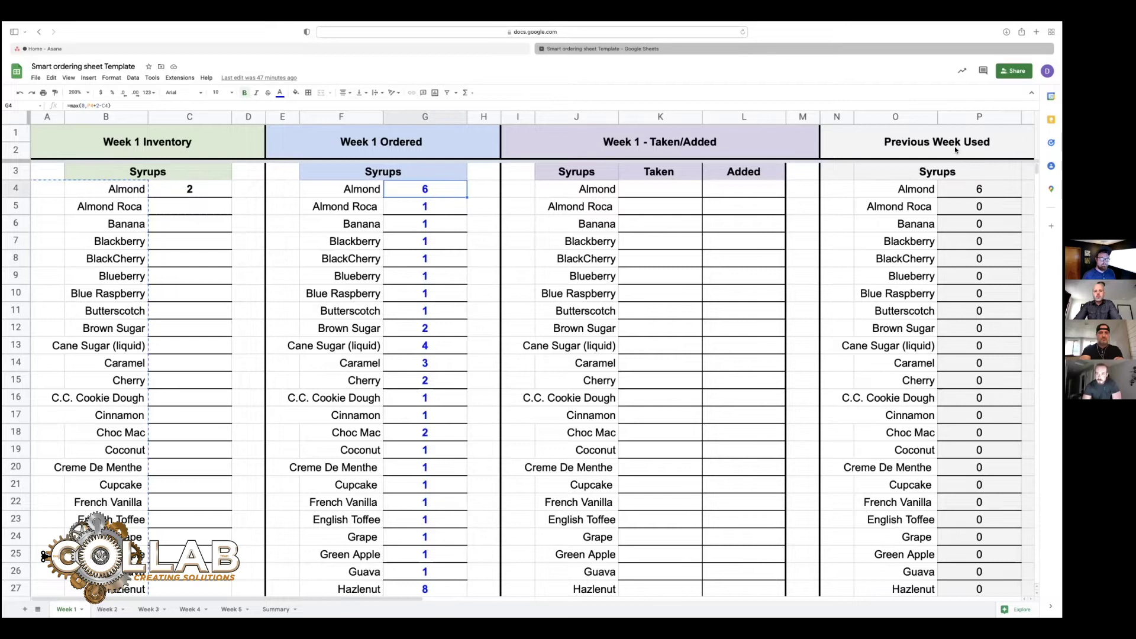
Step: Compare Almond's Previous Week Used cell with the references in its Week 1 Ordered formula
scroll(935, 189, "right", 3)
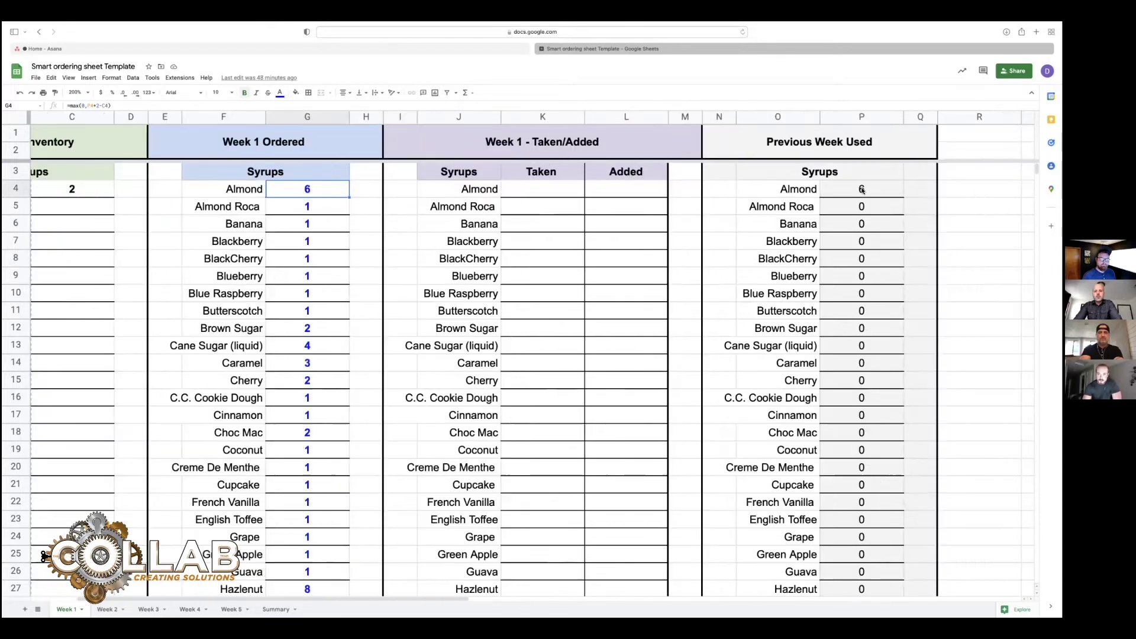
scroll(863, 189, "left", 2)
scroll(863, 189, "left", 1)
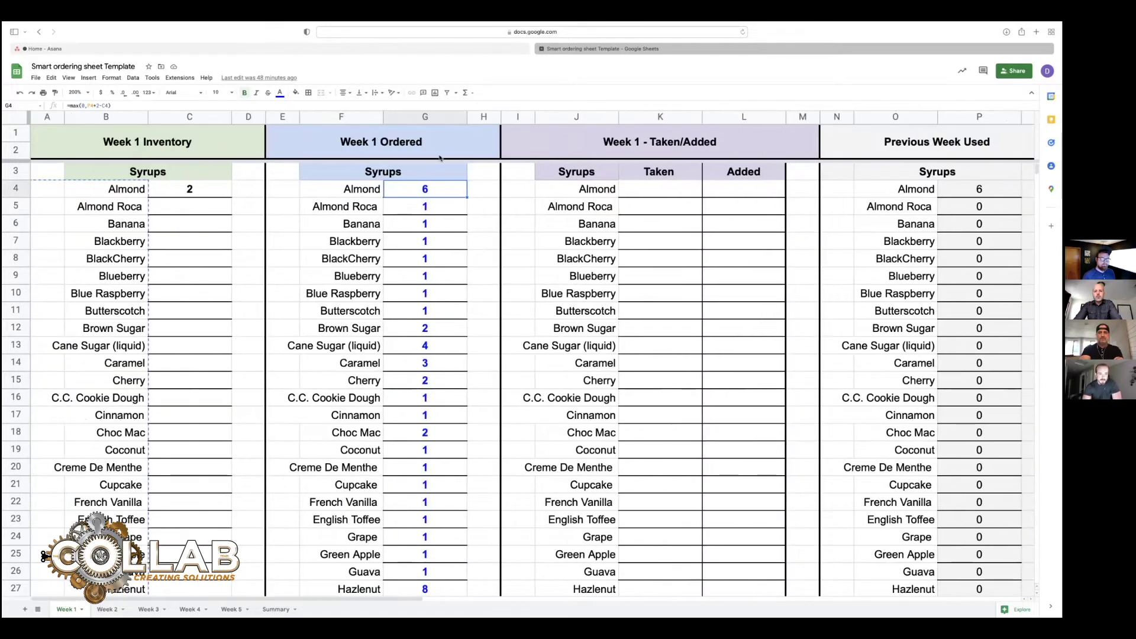
double_click(418, 188)
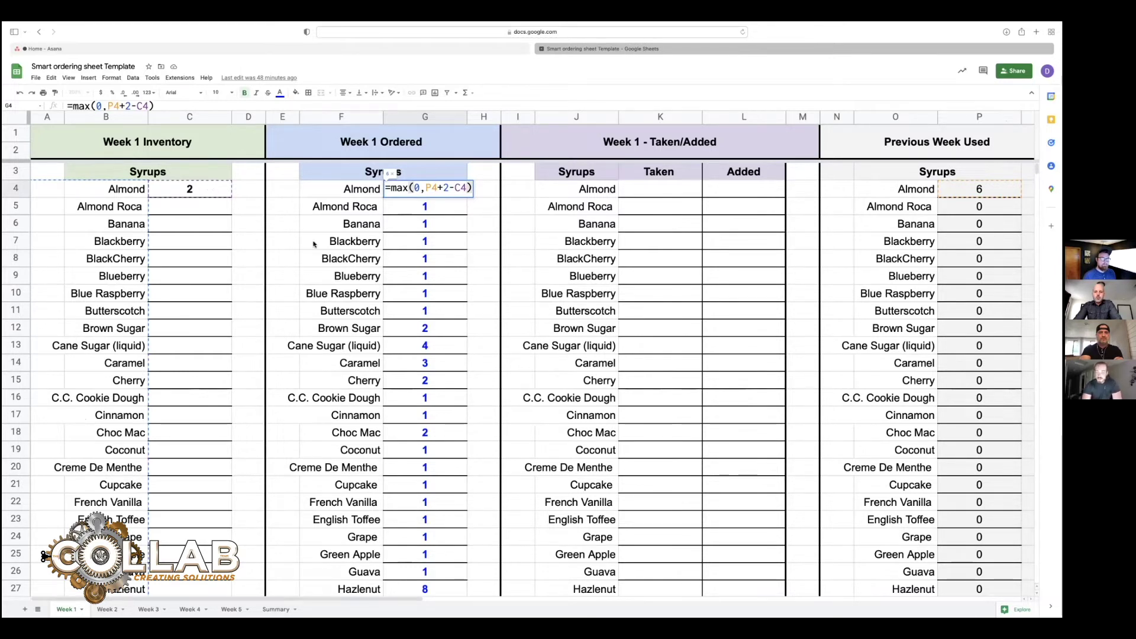
left_click(462, 220)
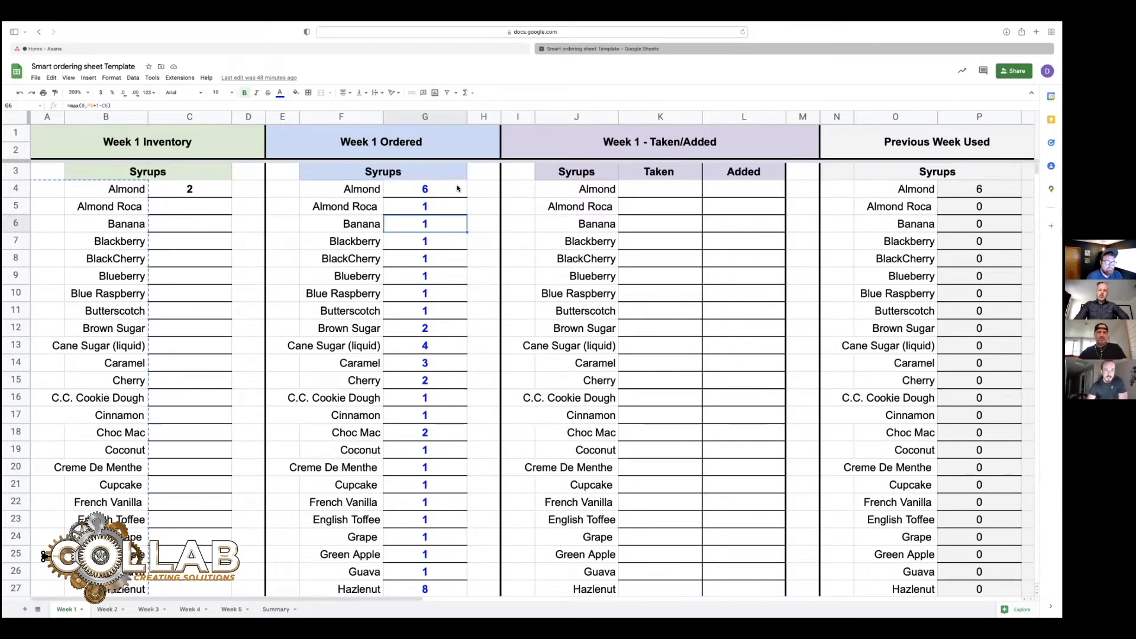
Step: Examine the constant added to the previous week's usage in Almond's Week 1 Ordered formula, leaving the formula unedited
left_click(458, 188)
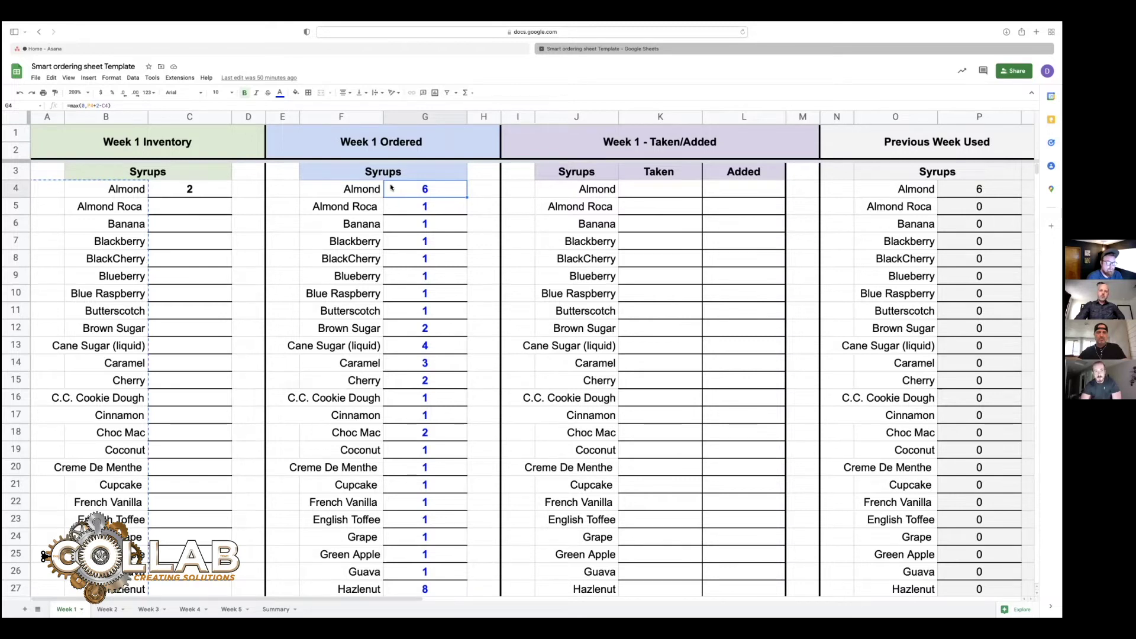
scroll(410, 183, "right", 10)
scroll(422, 183, "left", 10)
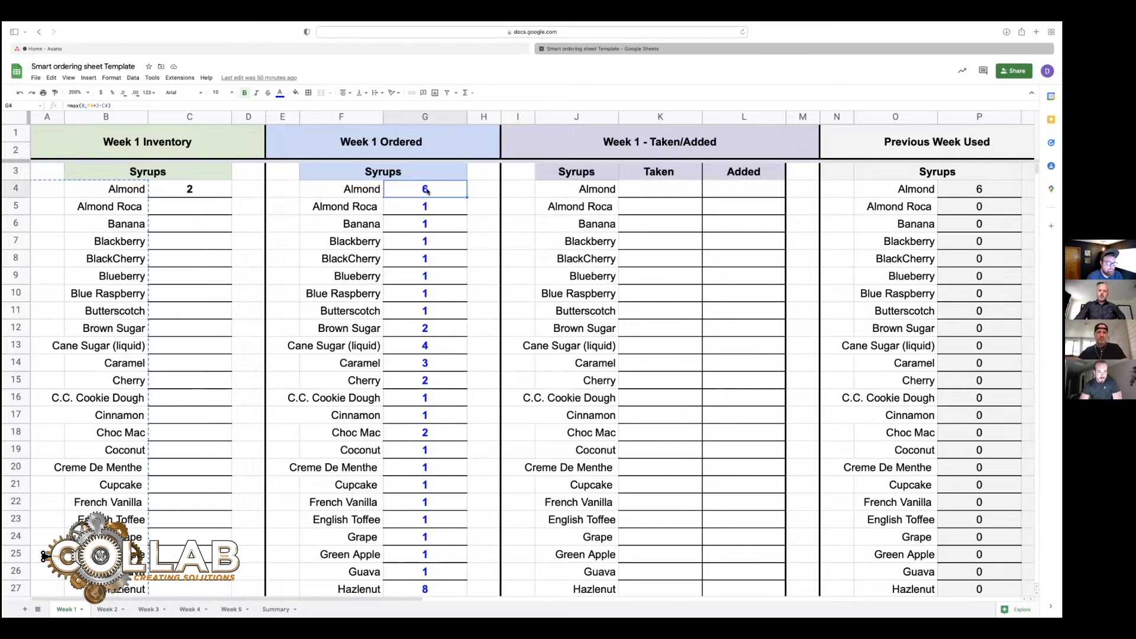
double_click(419, 189)
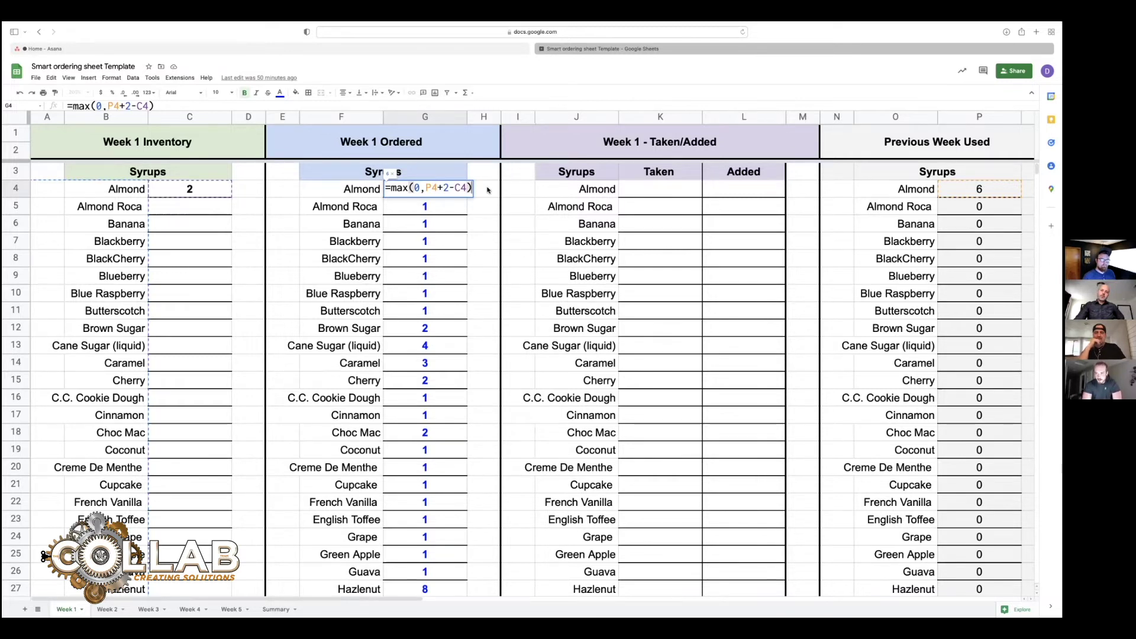
left_click(448, 187)
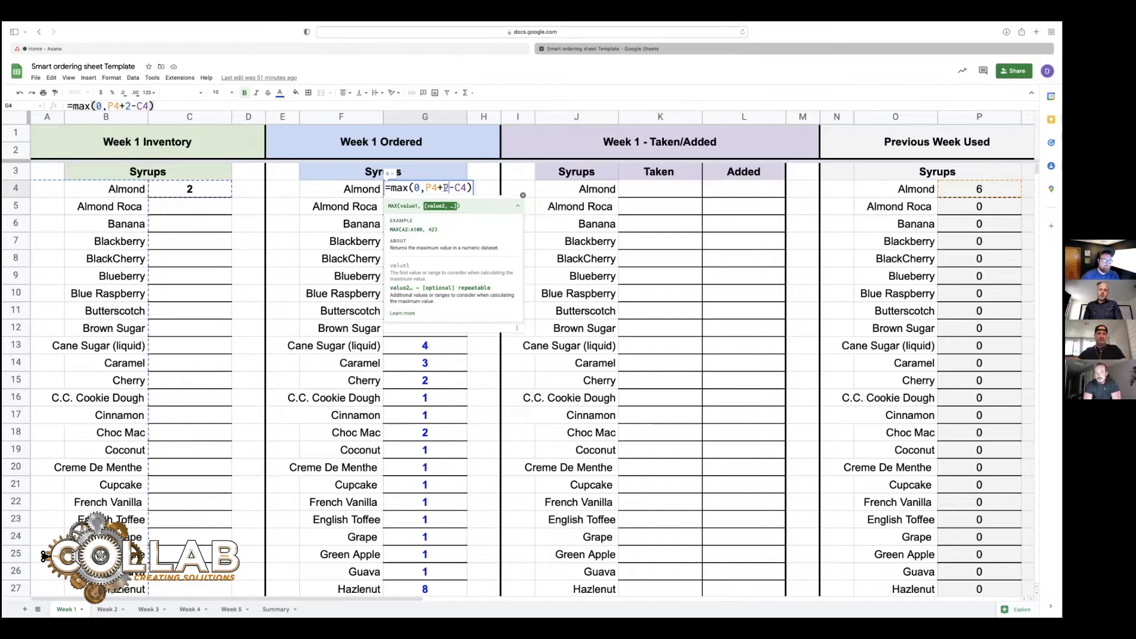
left_click(524, 191)
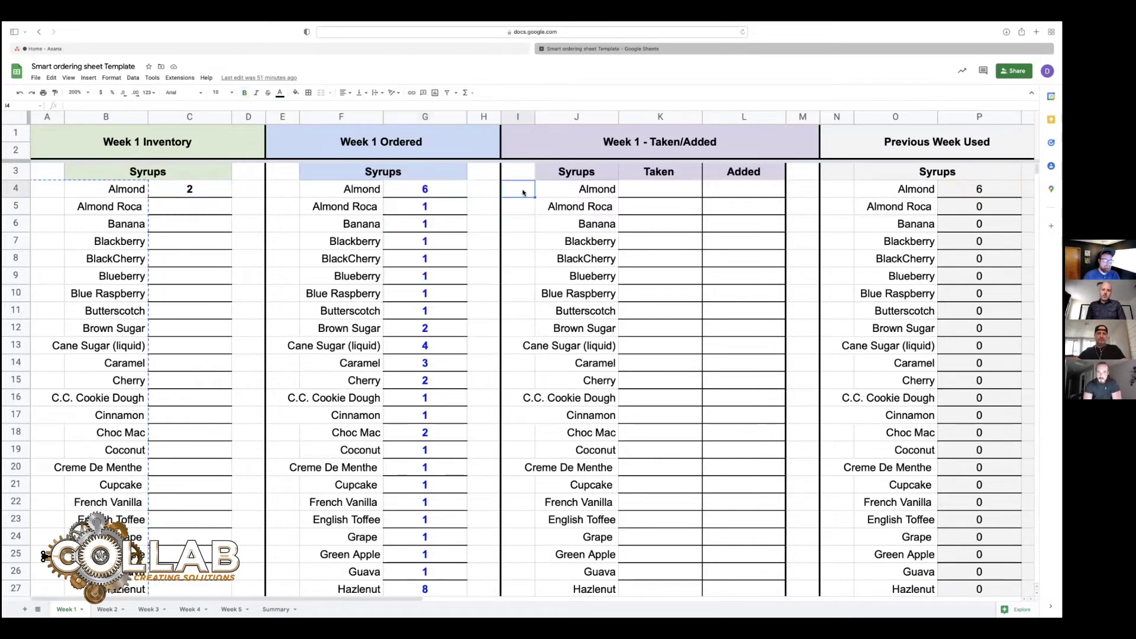
left_click(439, 189)
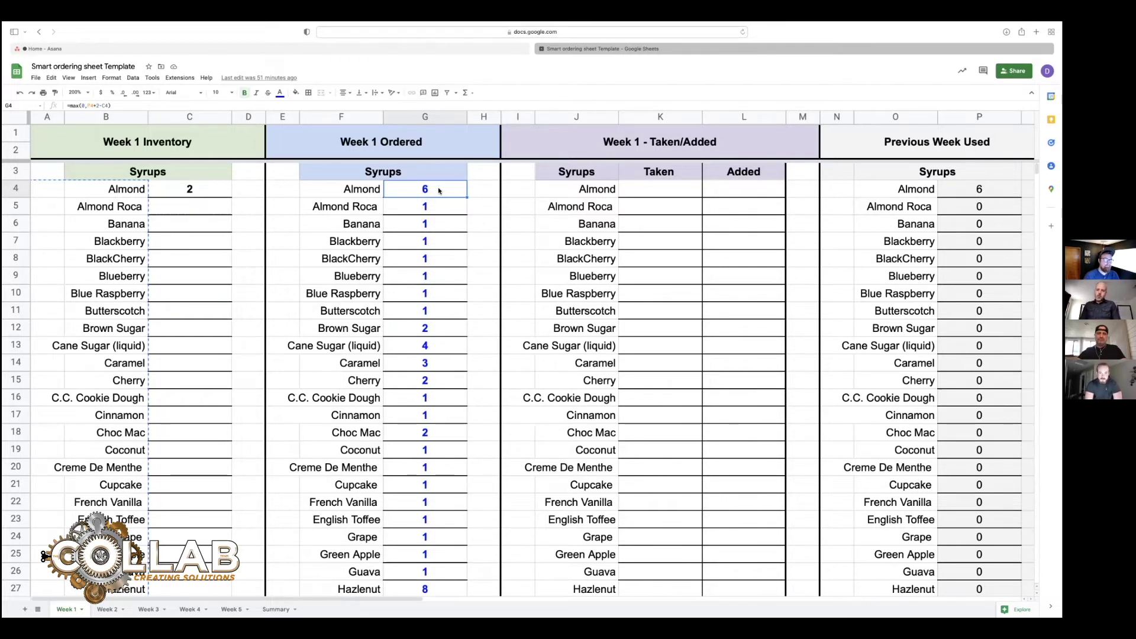
scroll(439, 190, "right", 4)
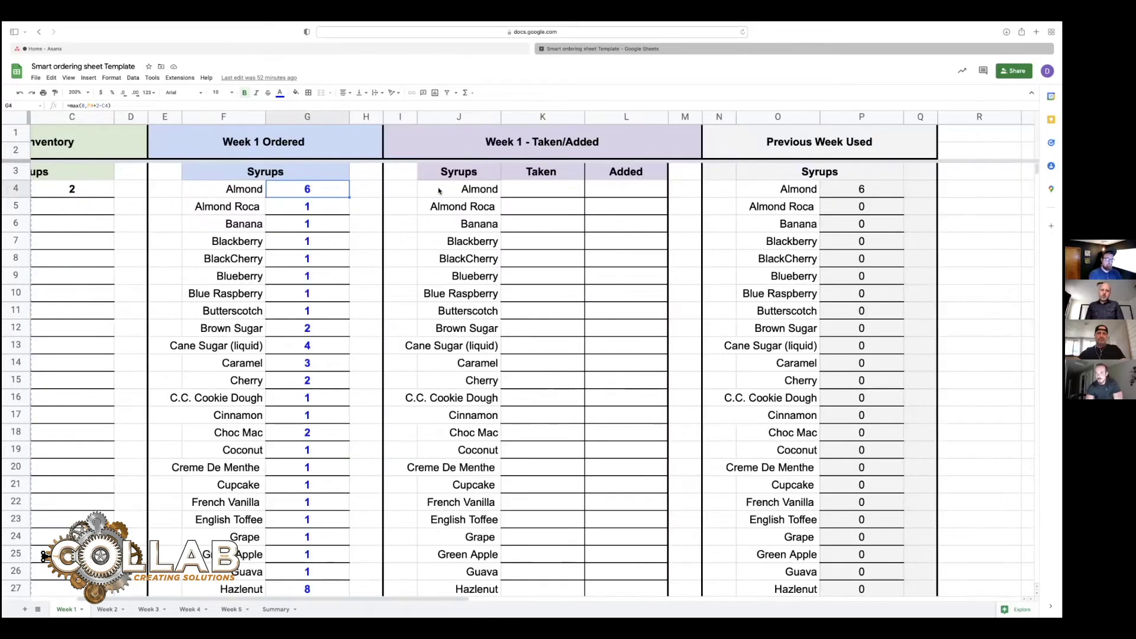
scroll(796, 208, "left", 3)
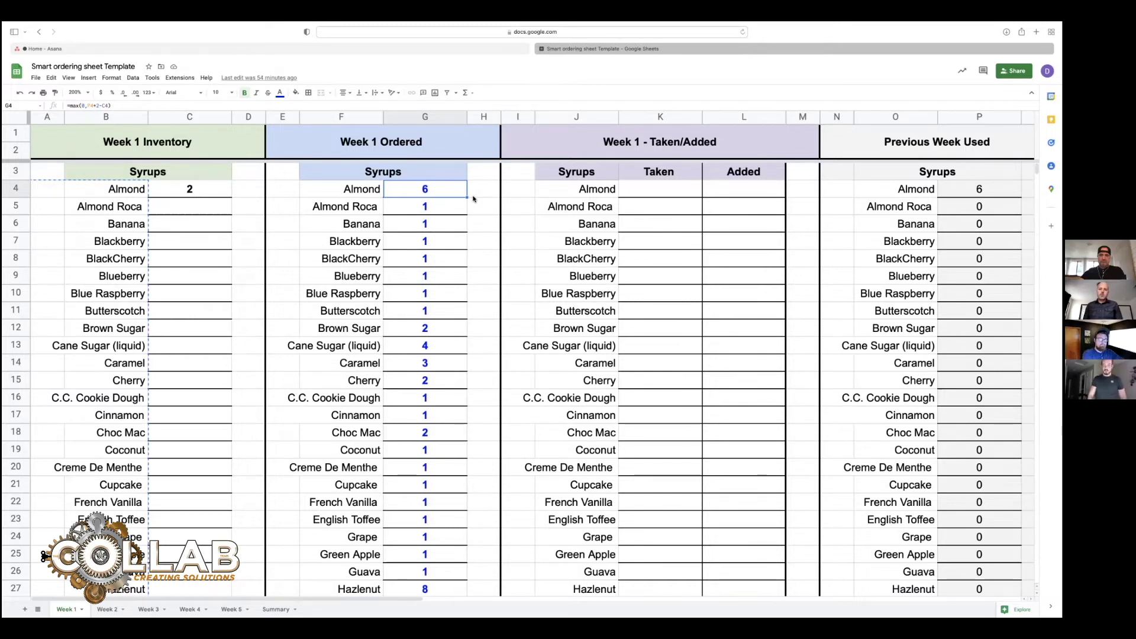
Step: Set the sheet zoom to 100% and compare Almond's Previous Week Used formulas on the Week 1 and Week 5 sheets
left_click(87, 93)
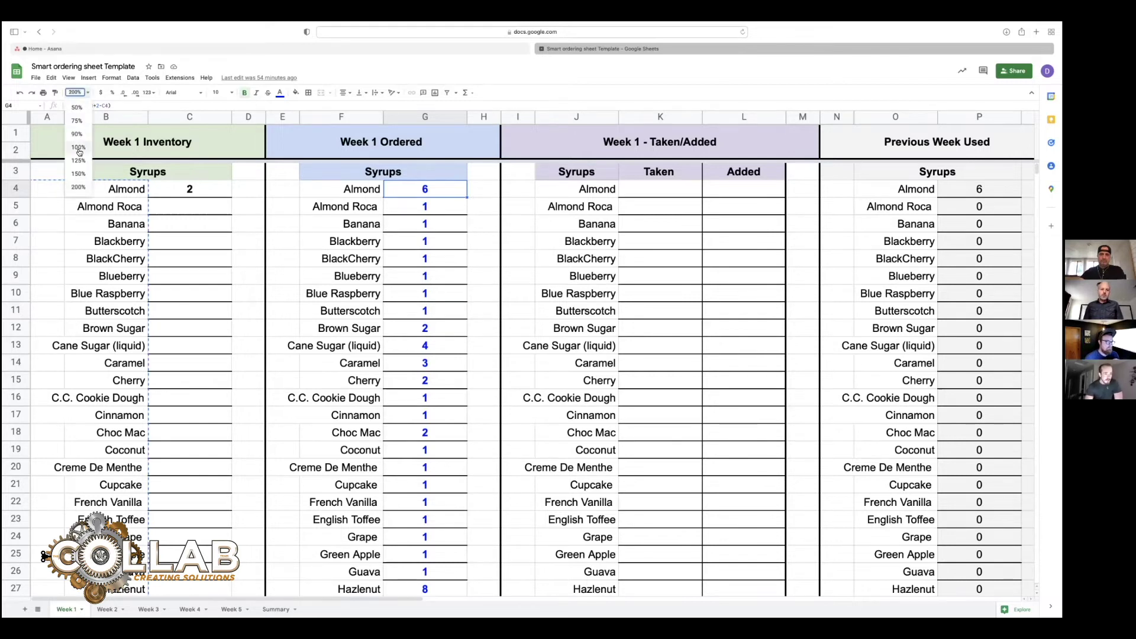
left_click(79, 147)
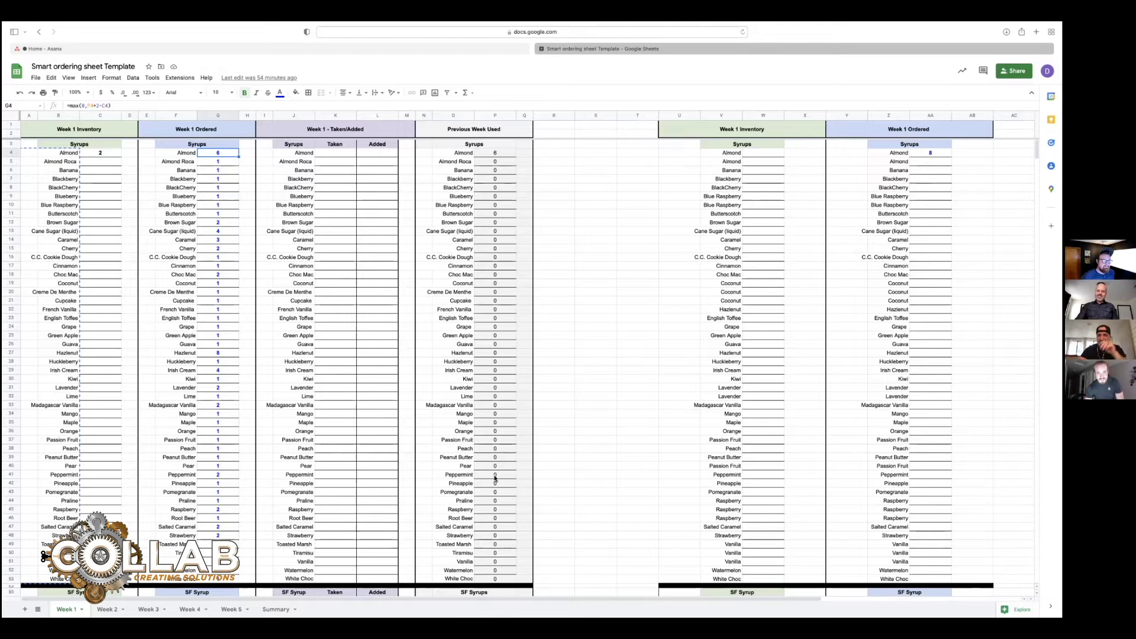
mouse_move(551, 25)
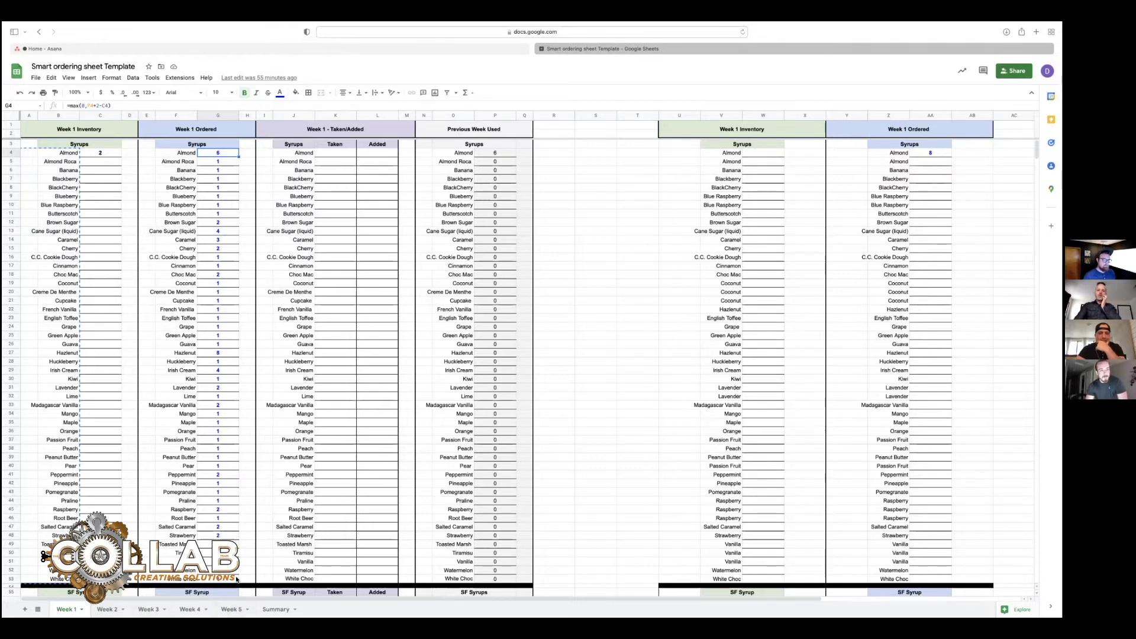
left_click(506, 153)
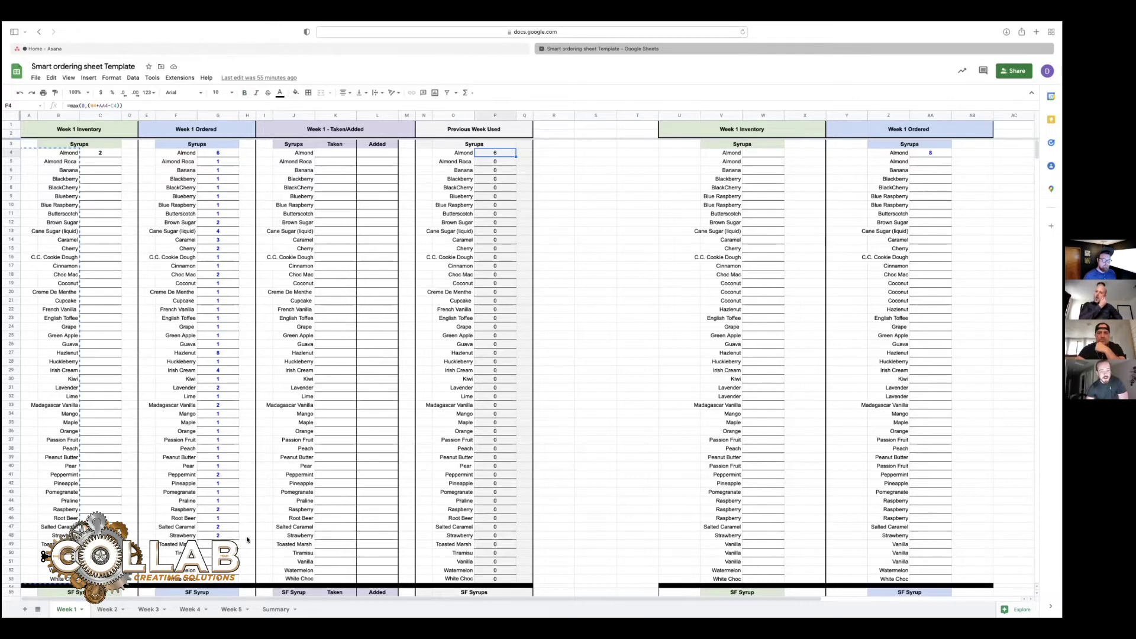
left_click(228, 610)
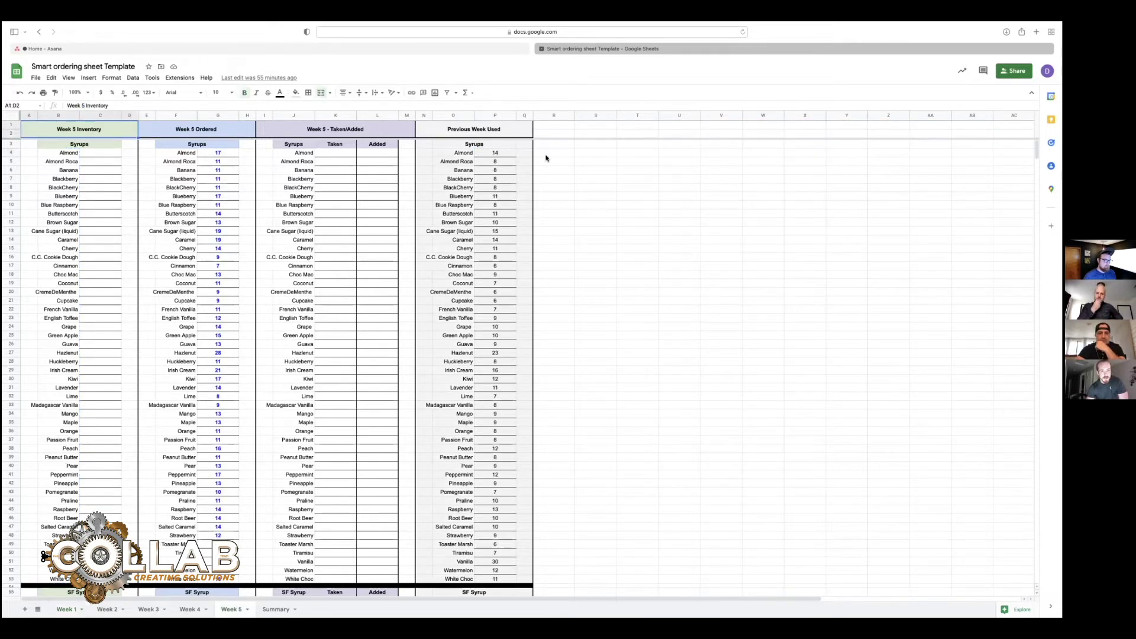
left_click(502, 154)
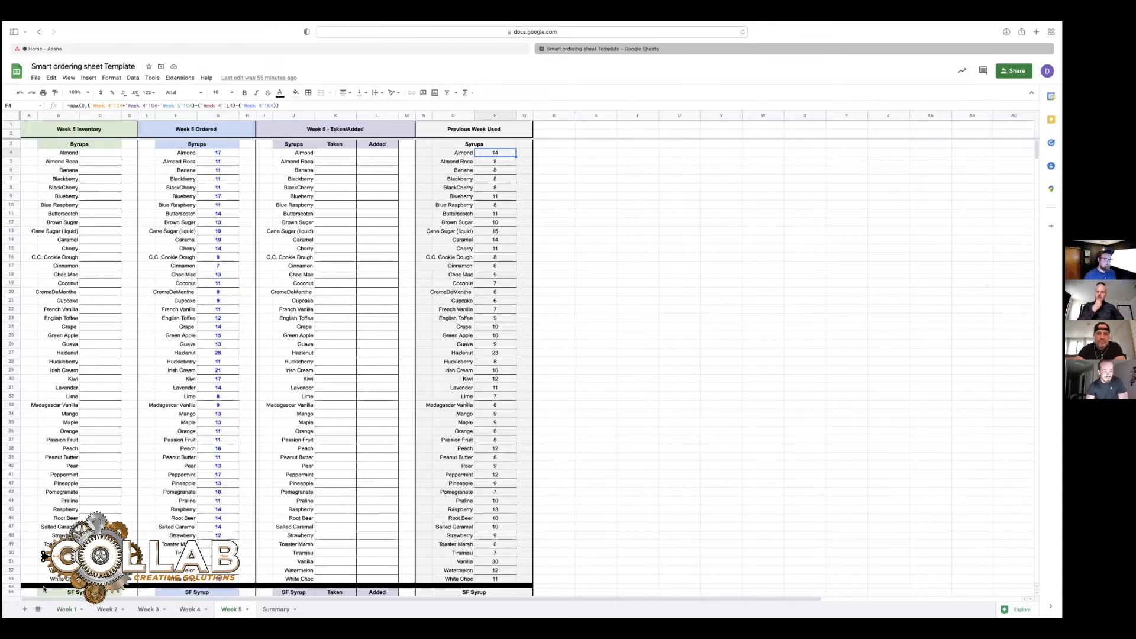
Step: Return to the Week 1 sheet and select Almond's Taken cell
left_click(66, 609)
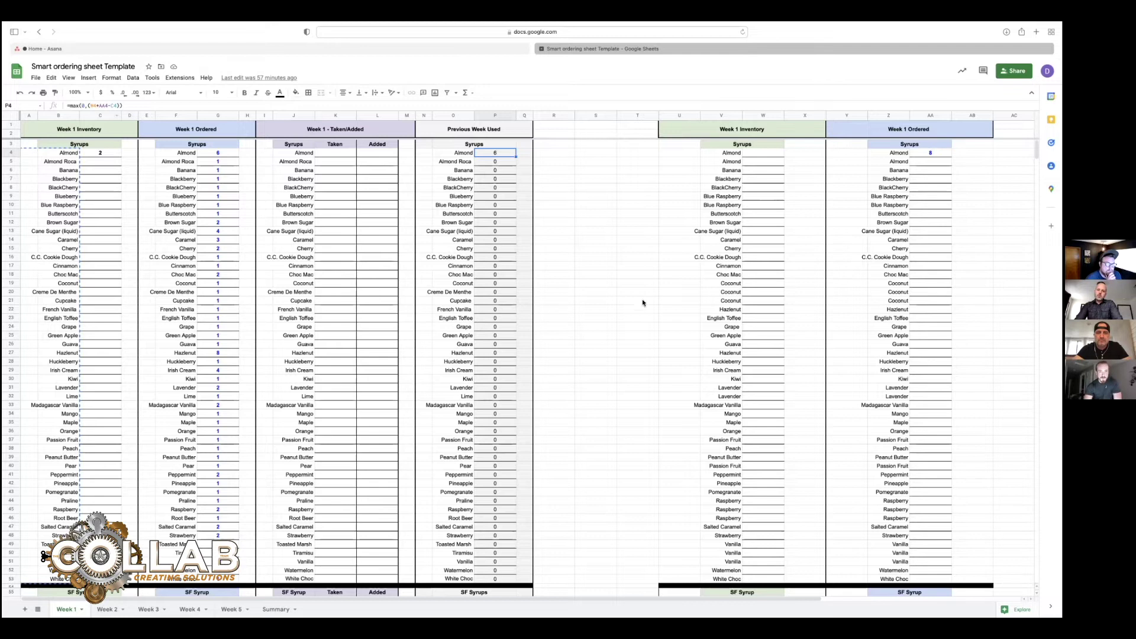
left_click(339, 152)
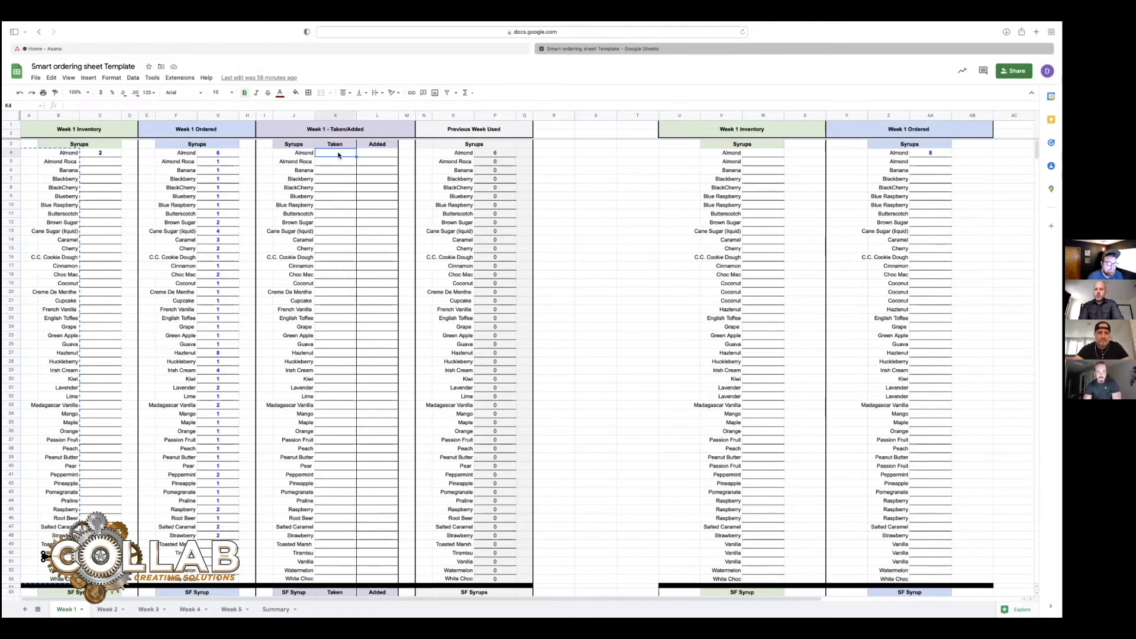
Step: Check the cell actions available for Almond's Taken cell and examine Almond's Week 1 Ordered formula without editing it
right_click(338, 153)
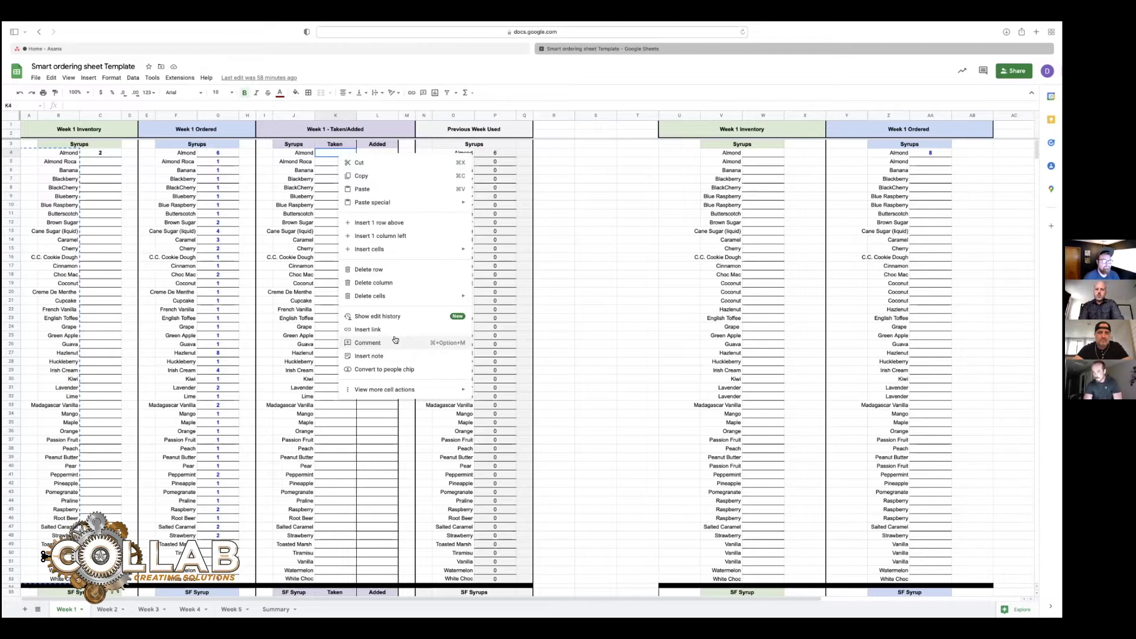
left_click(611, 291)
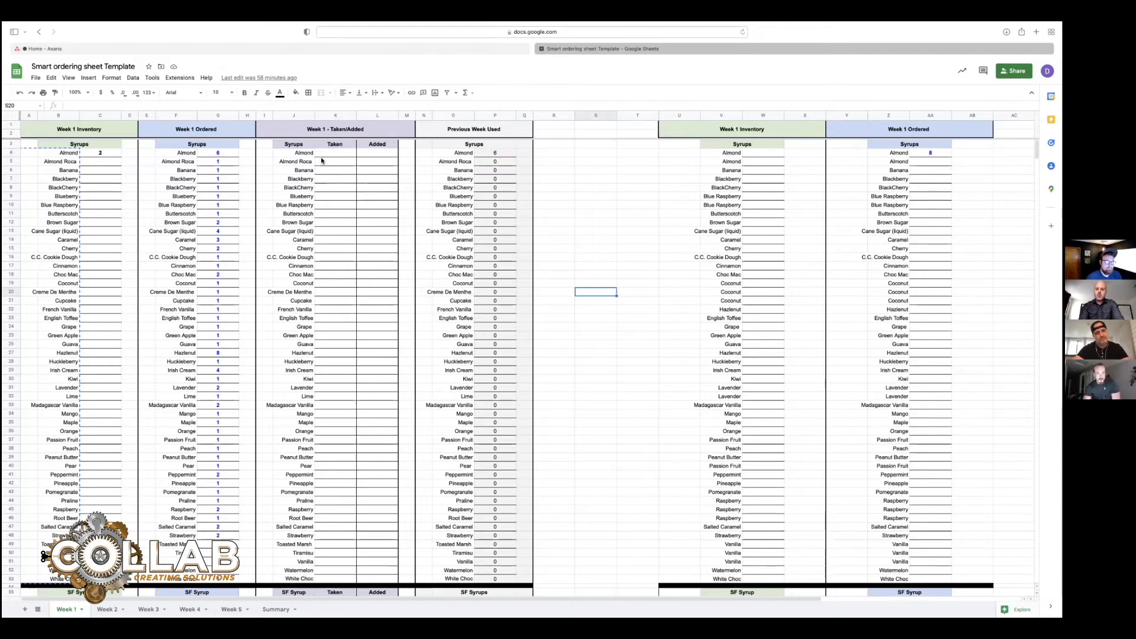
left_click(377, 154)
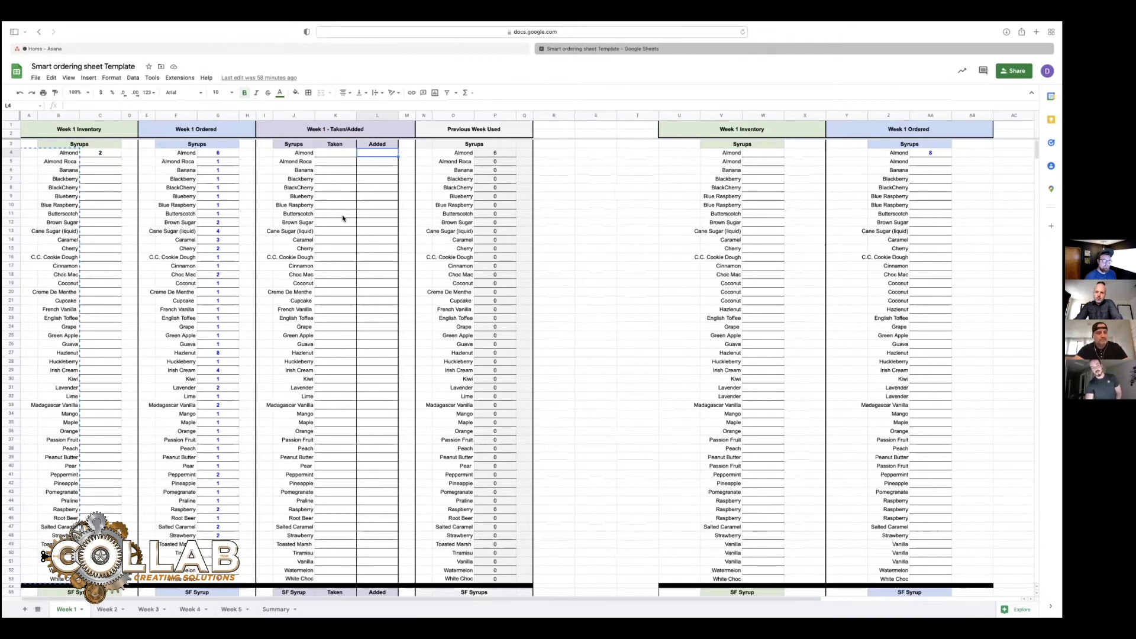
double_click(215, 153)
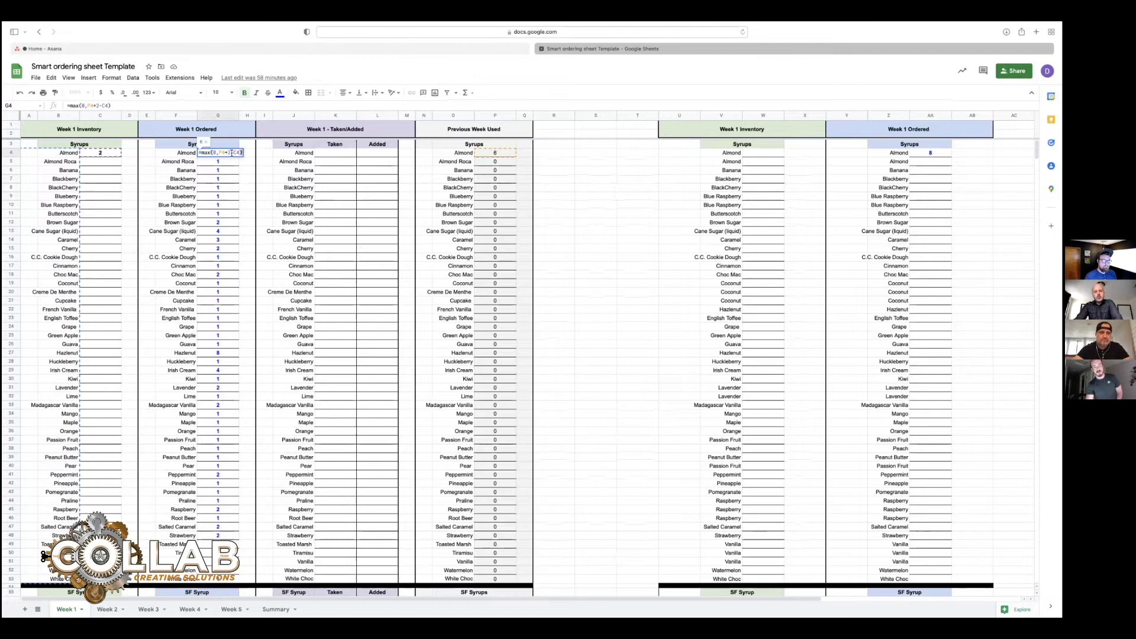
left_click(371, 154)
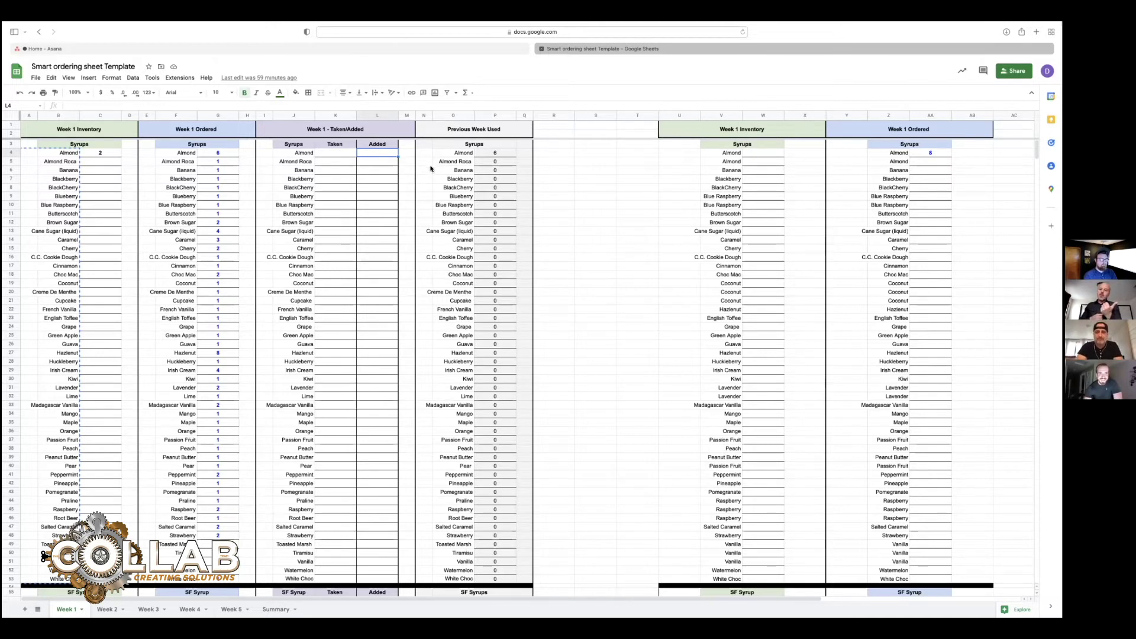
Step: Copy the syrup names in N4:O53 from Previous Week Used into the duplicate Week 1 Inventory and Week 1 Ordered lists, starting at U4 and Y4
left_click_drag(424, 153, 424, 583)
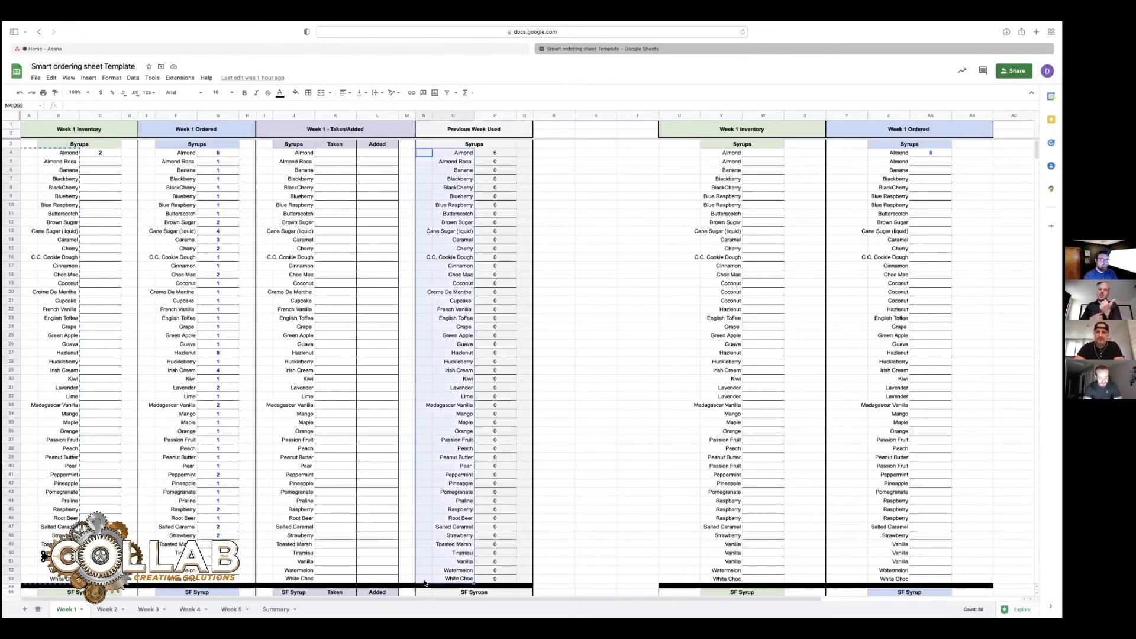
key("ctrl+c")
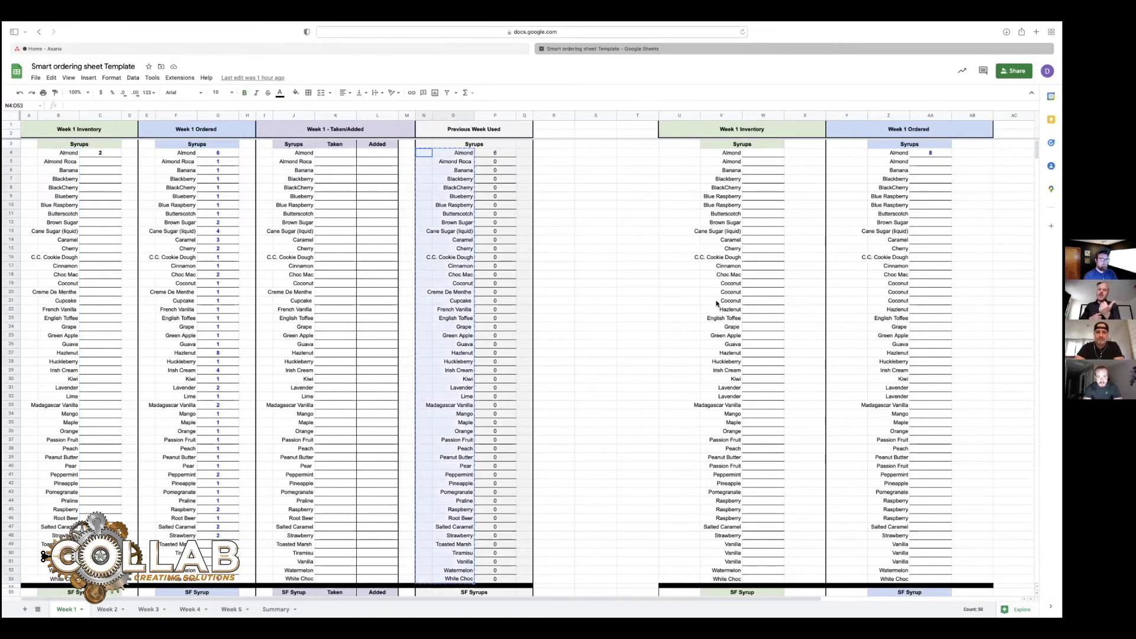
left_click(689, 156)
key("ctrl+v")
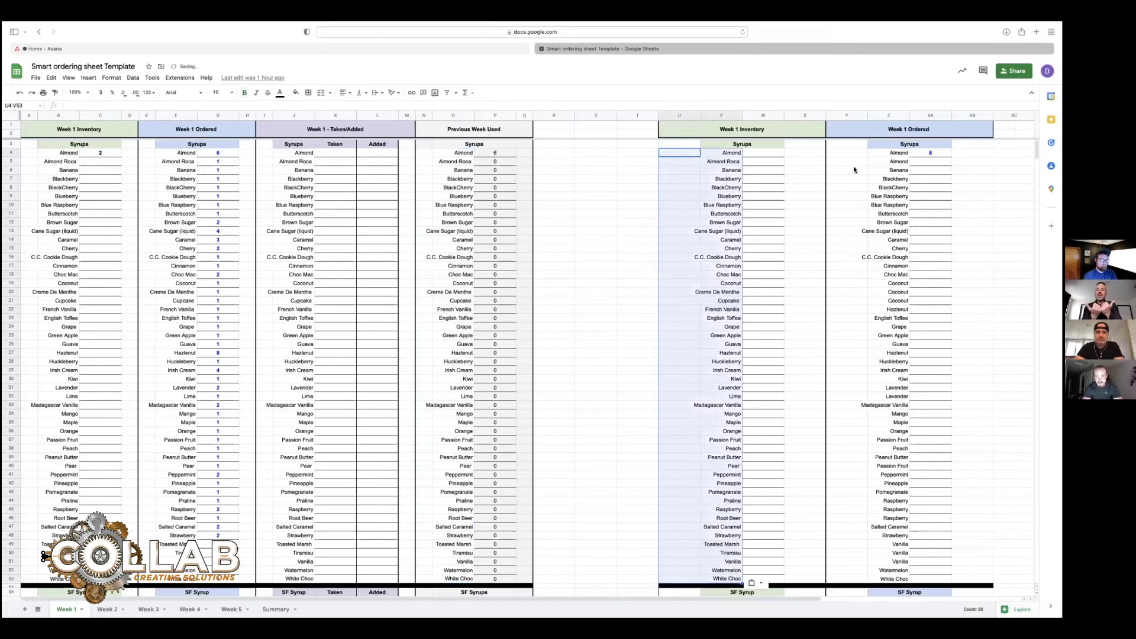
left_click(857, 154)
key("ctrl+v")
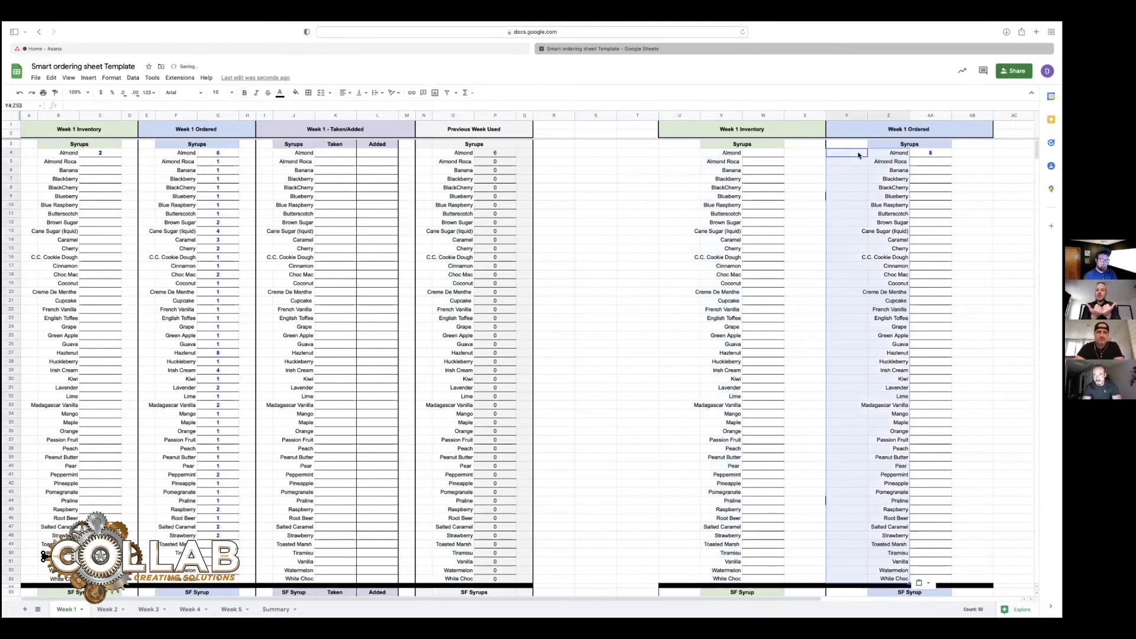
left_click(602, 257)
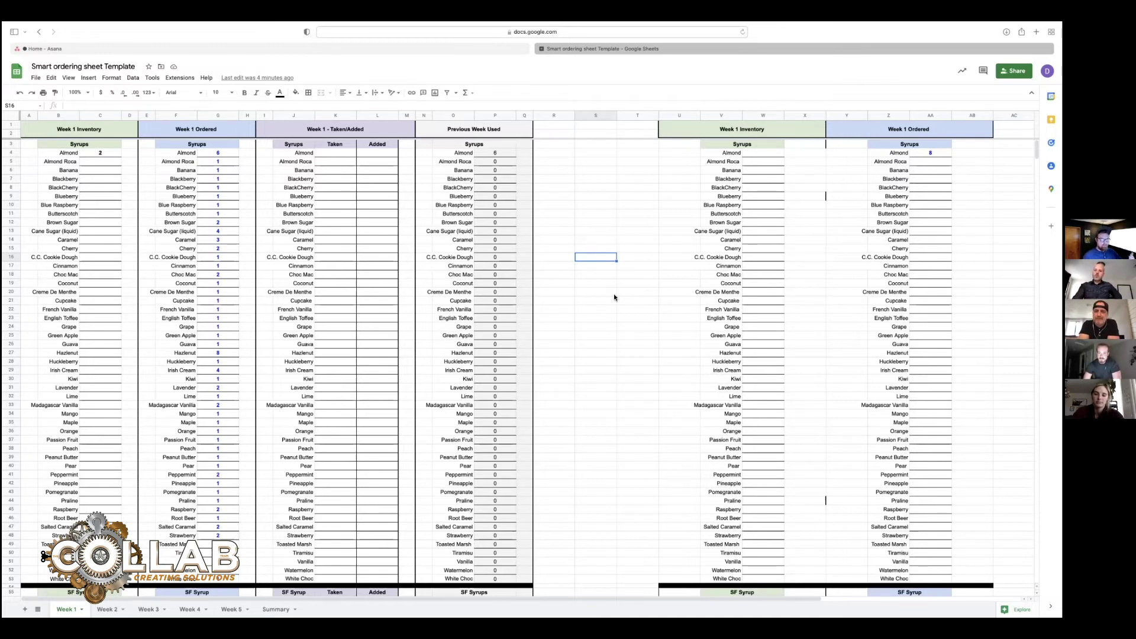
Step: Clear the stray cell borders in X9:Z44 between the duplicate Week 1 Inventory and Week 1 Ordered lists
left_click_drag(818, 196, 826, 500)
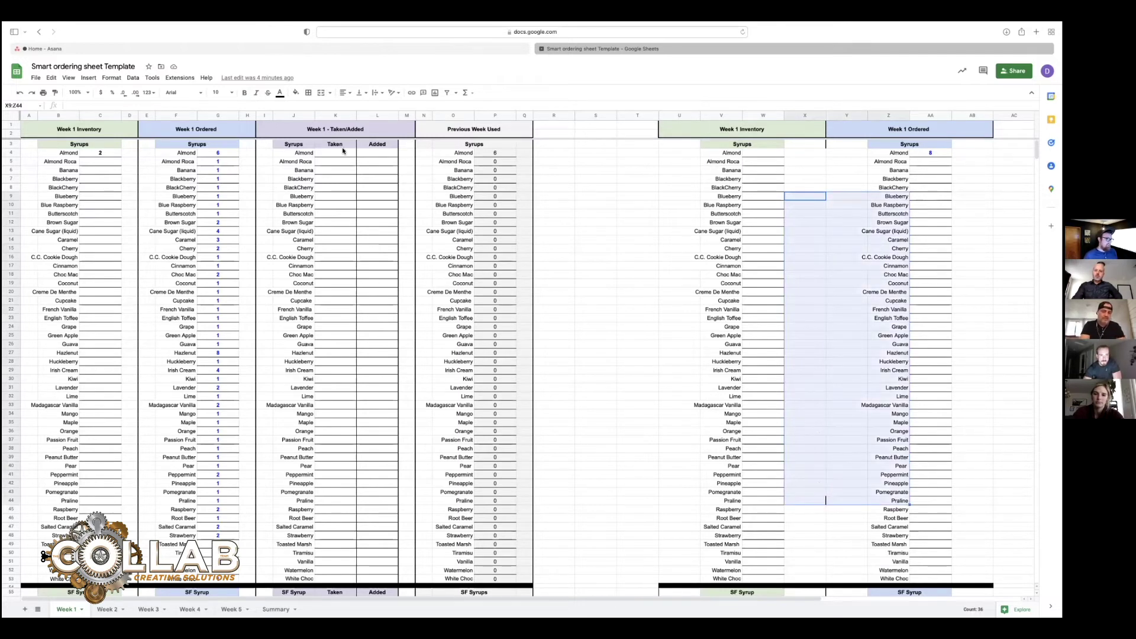
left_click(308, 93)
left_click(358, 124)
left_click(590, 251)
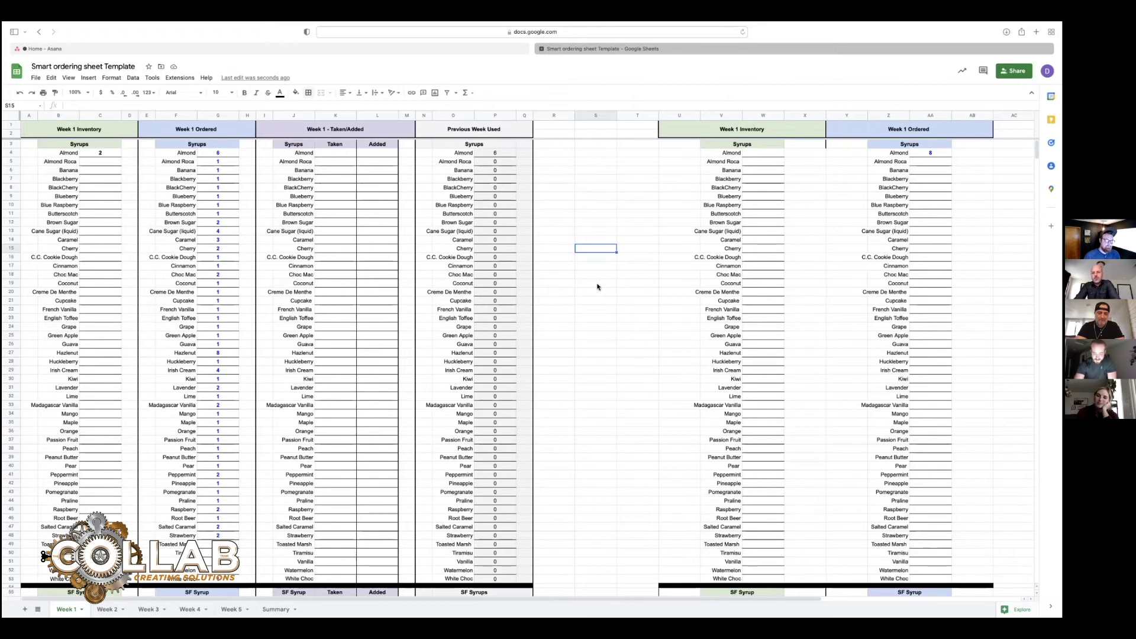
Step: Review the Month Ordered and Month Used syrup columns on the Summary sheet, and return to the Week 1 sheet
left_click(276, 609)
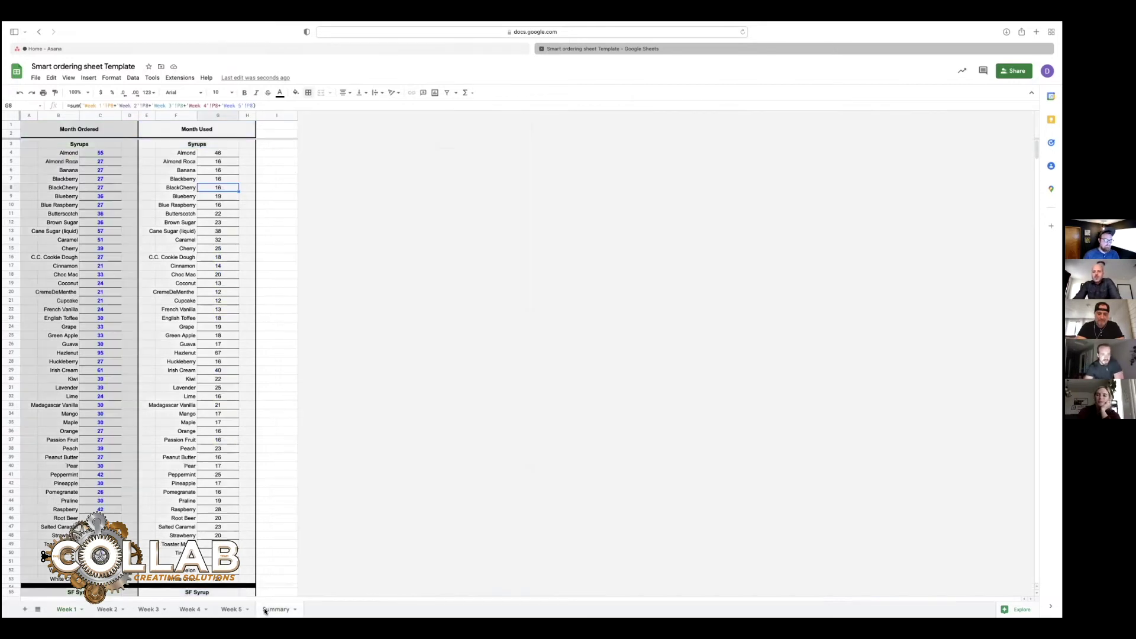
left_click(373, 495)
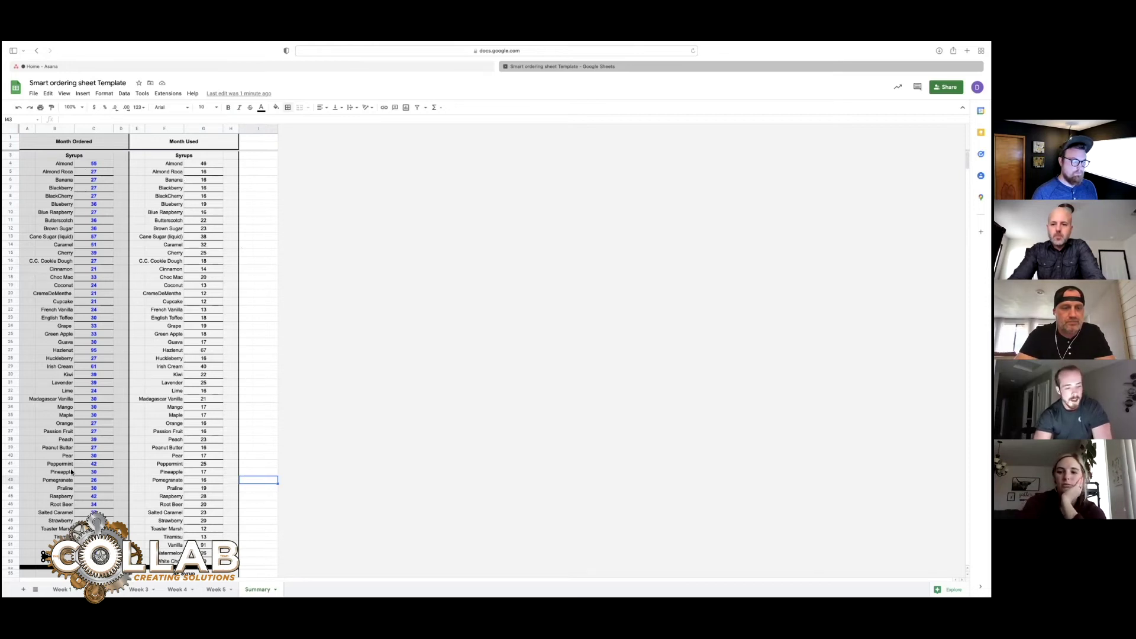
scroll(196, 540, "down", 2)
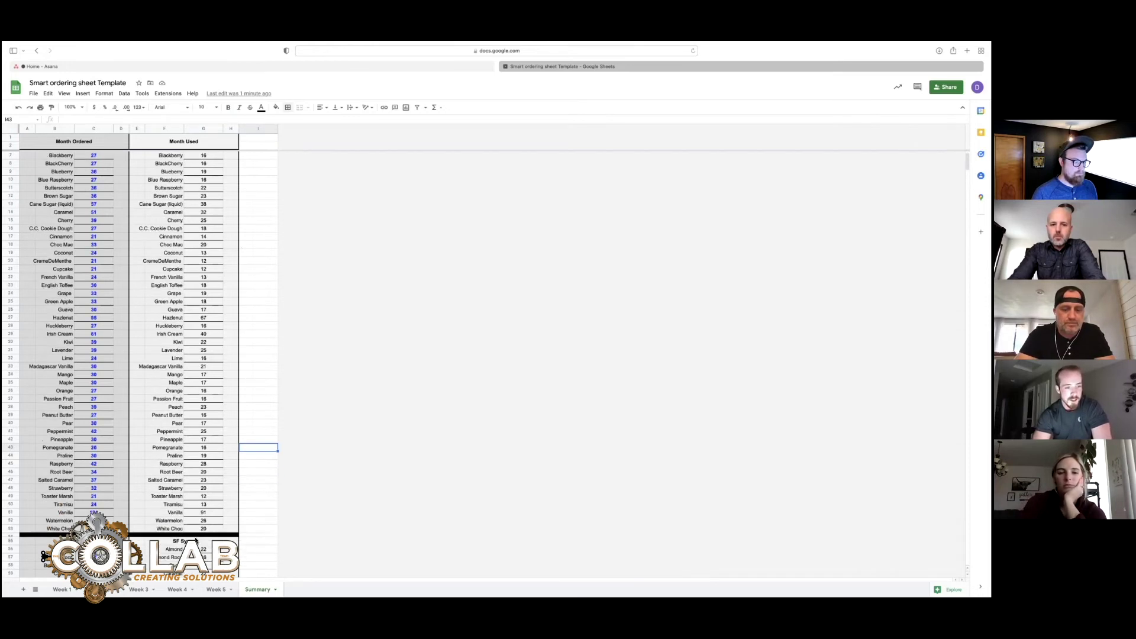
scroll(196, 540, "up", 2)
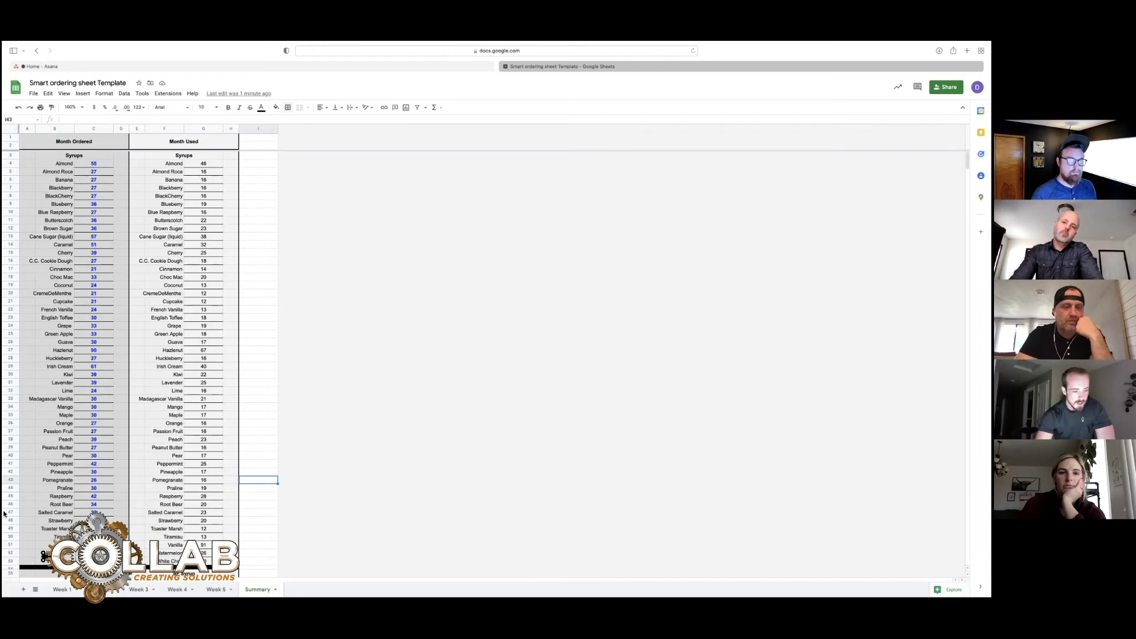
left_click(61, 591)
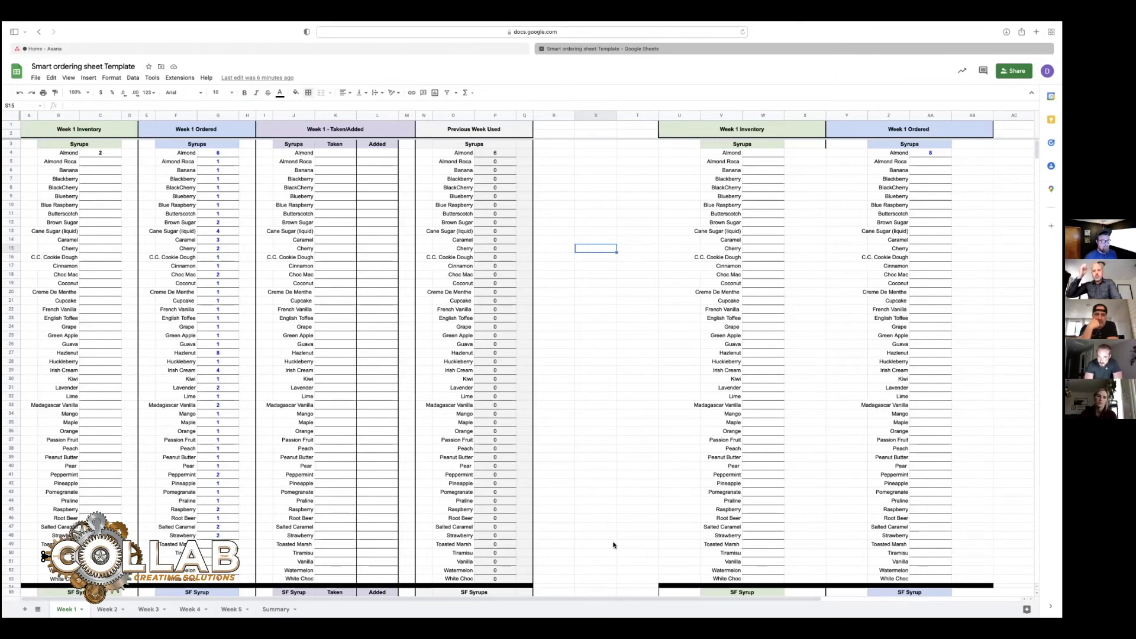
Step: Look through the Summary sheet's monthly ordered and used figures for each product category, from syrups down to smoothies
left_click(276, 609)
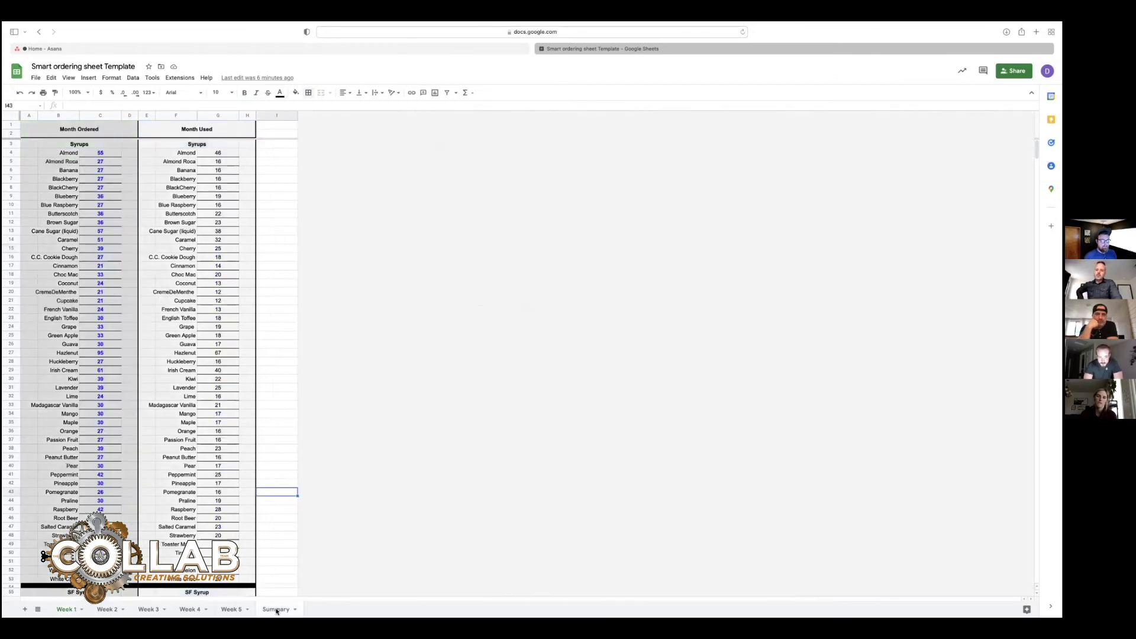
scroll(273, 508, "down", 3)
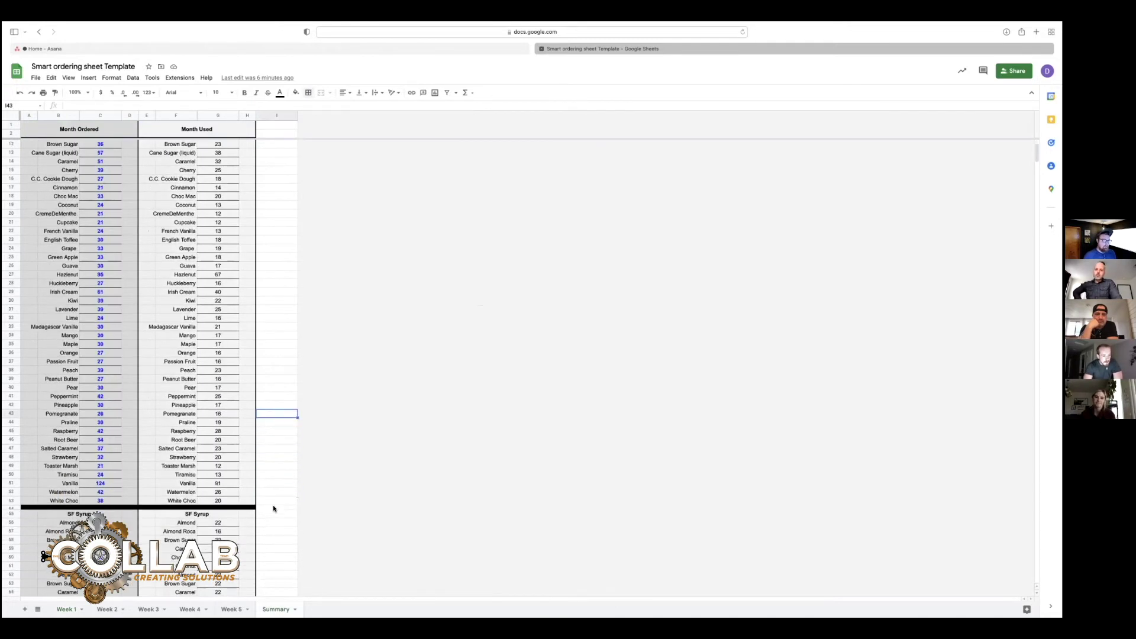
right_click(272, 506)
left_click(267, 491)
scroll(267, 497, "down", 1)
scroll(266, 497, "down", 15)
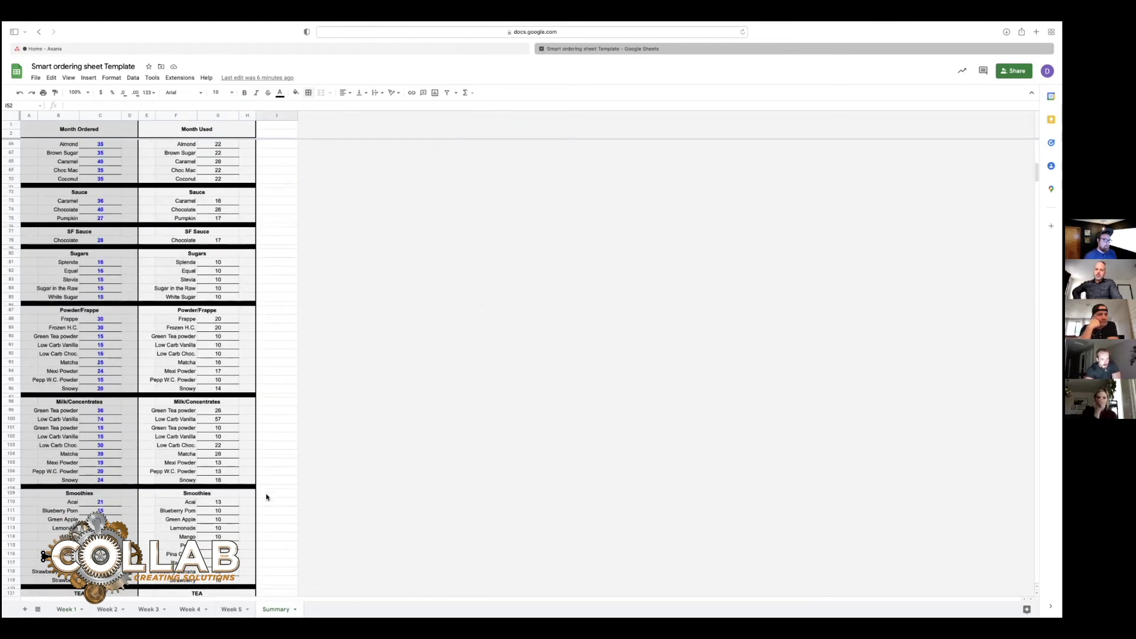
scroll(266, 497, "up", 18)
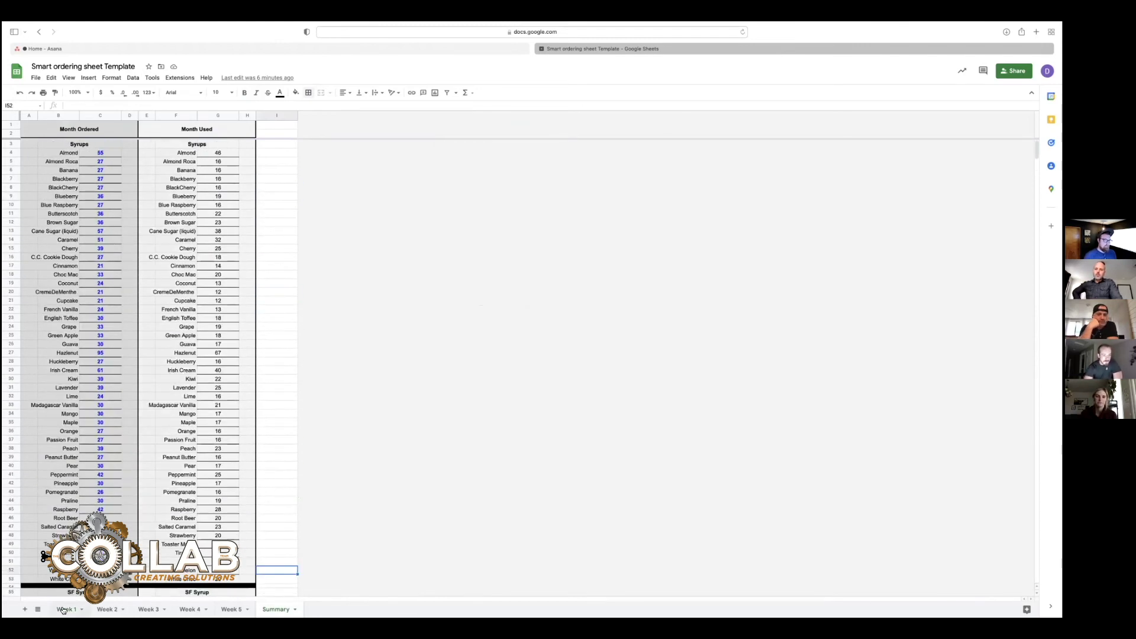
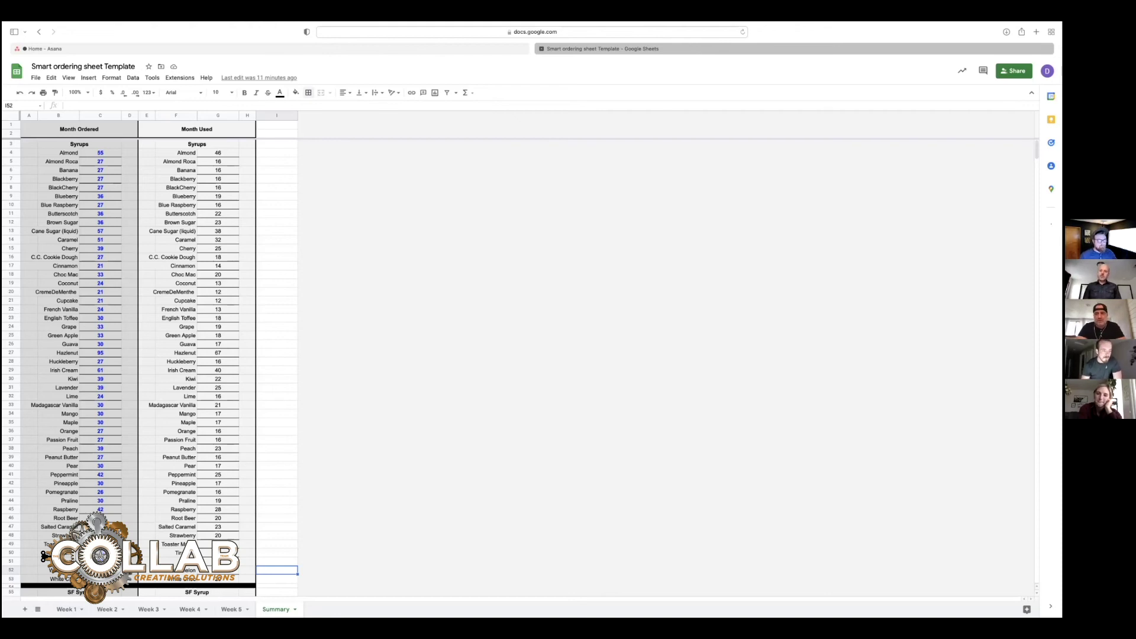
Step: Set the Week 1 sheet's zoom to 150% and look over its syrup rows
left_click(66, 609)
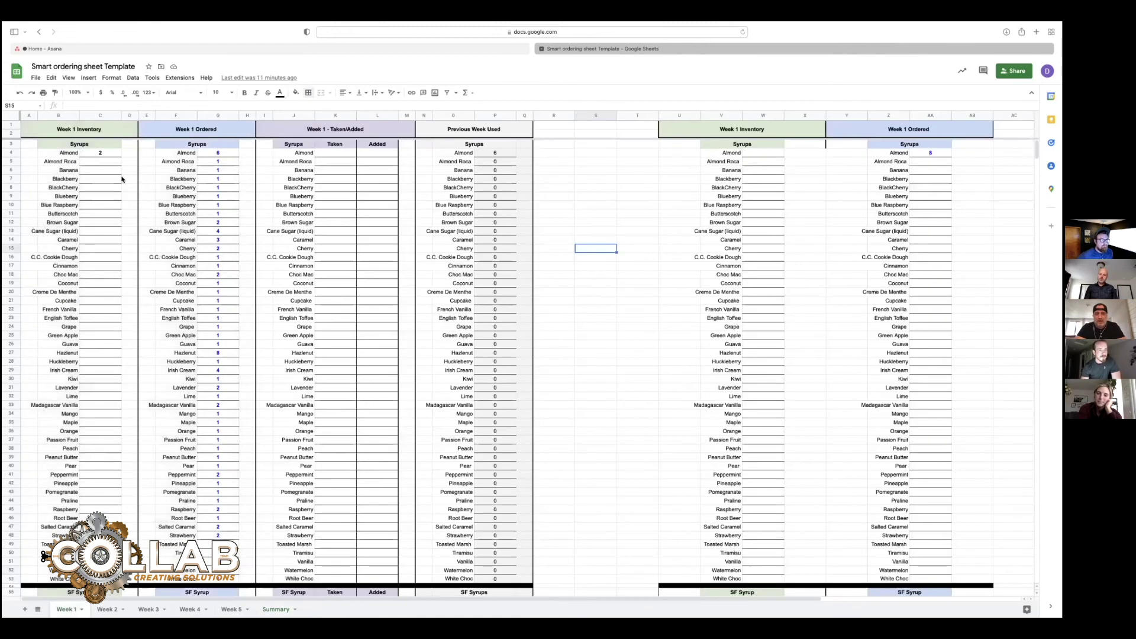
left_click(77, 93)
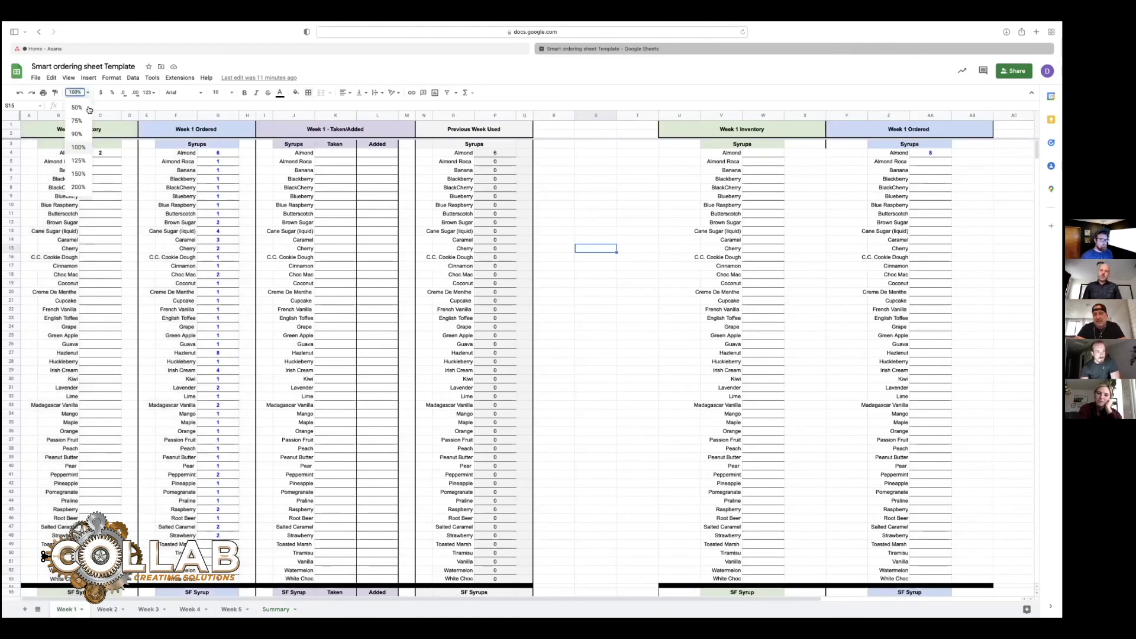
left_click(79, 172)
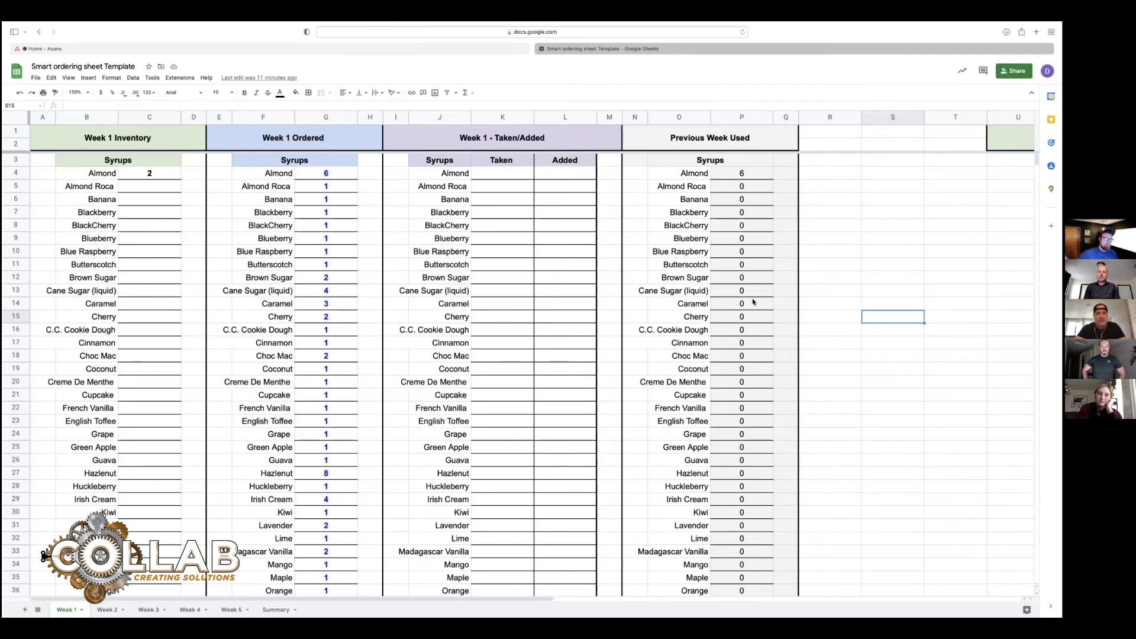
scroll(393, 447, "down", 3)
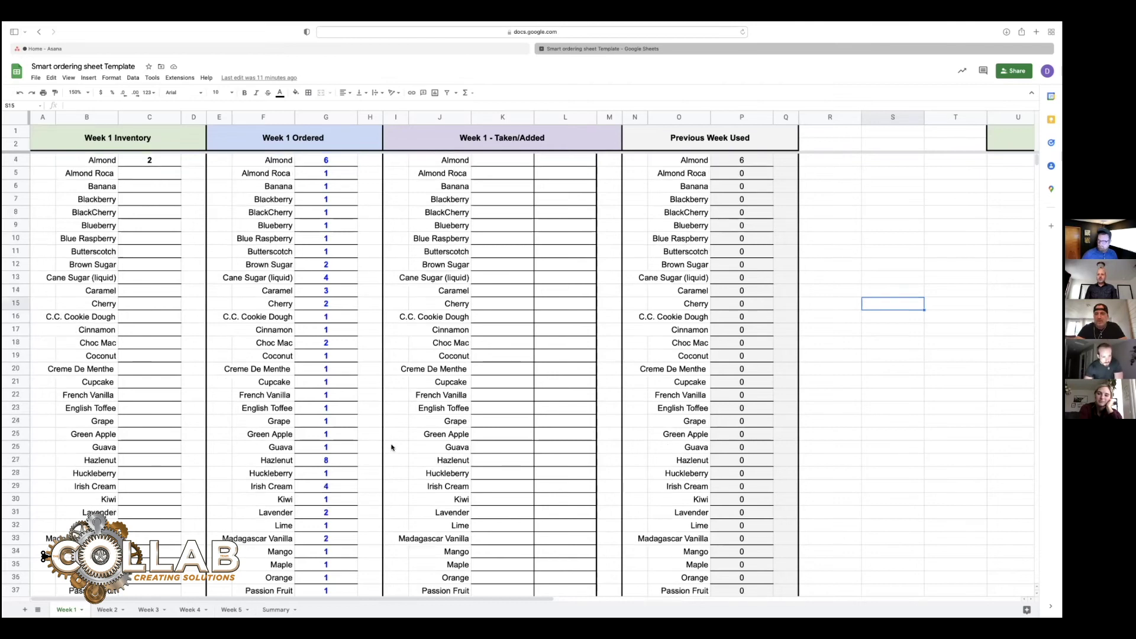
scroll(393, 447, "right", 1)
scroll(391, 446, "down", 5)
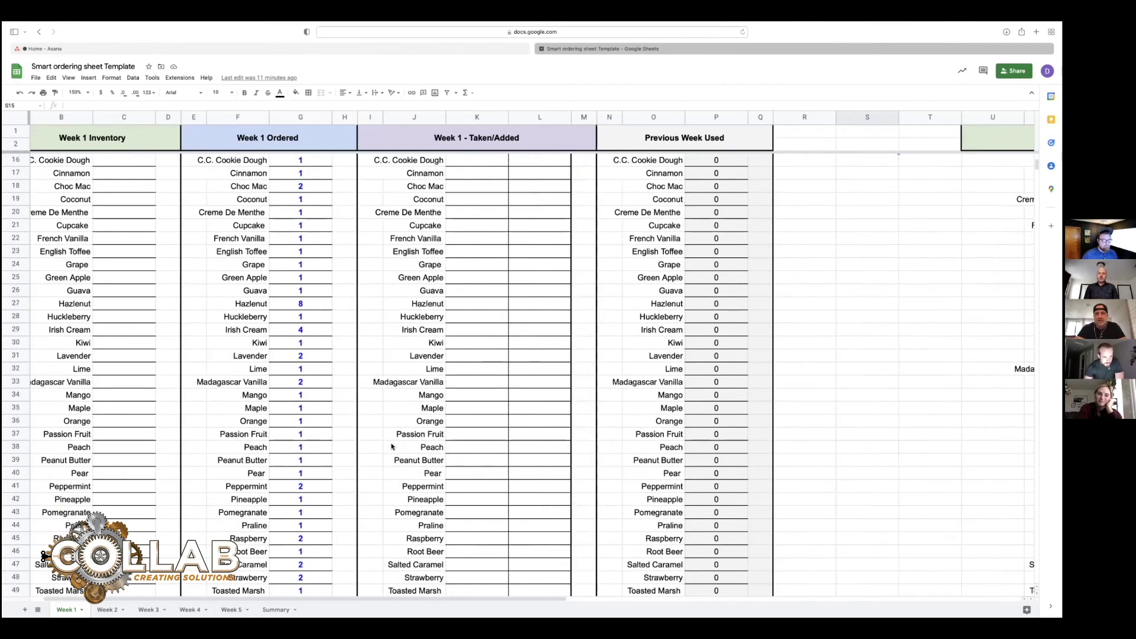
scroll(391, 447, "up", 8)
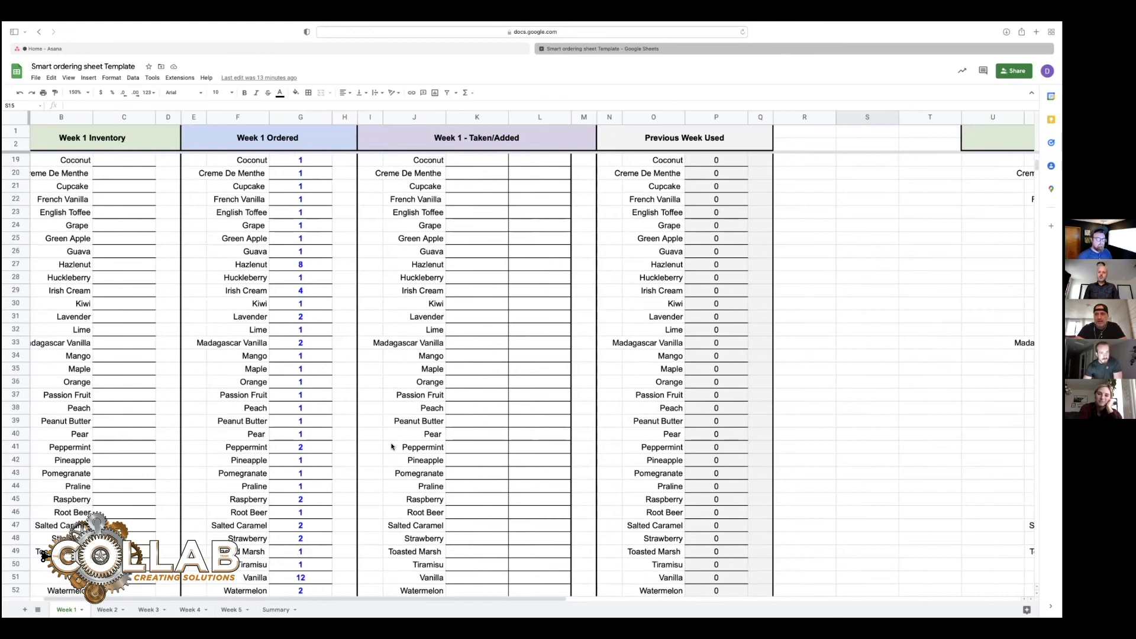
scroll(391, 446, "left", 1)
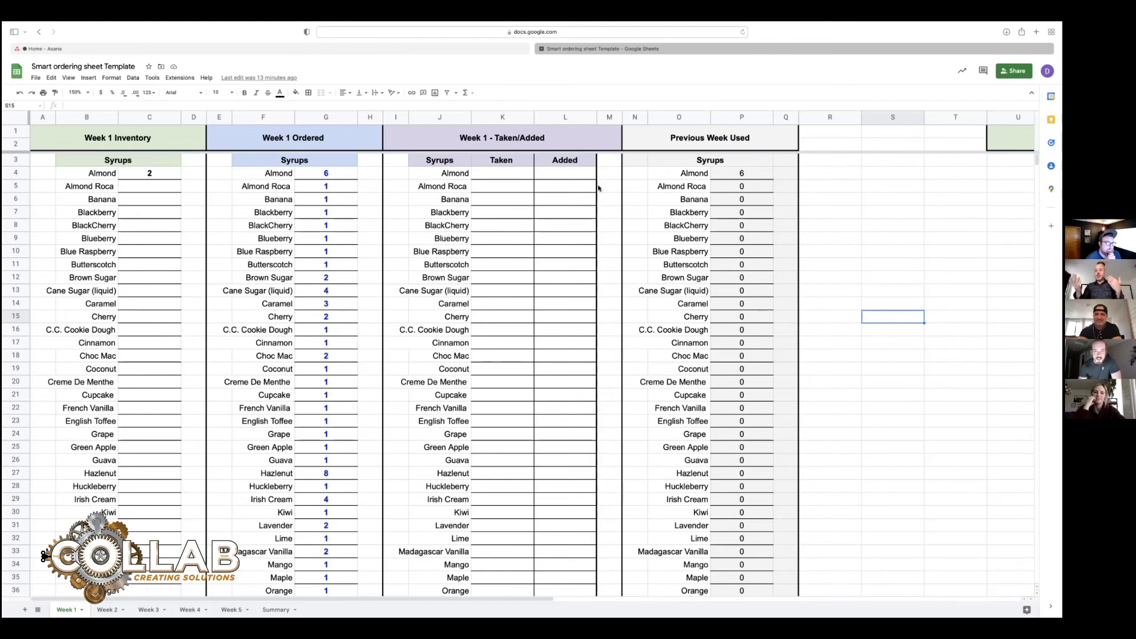
Step: Add a comment to Almond's Week 1 Taken cell noting who took 3 bottles, and enter 3 in the cell
left_click(513, 179)
right_click(512, 179)
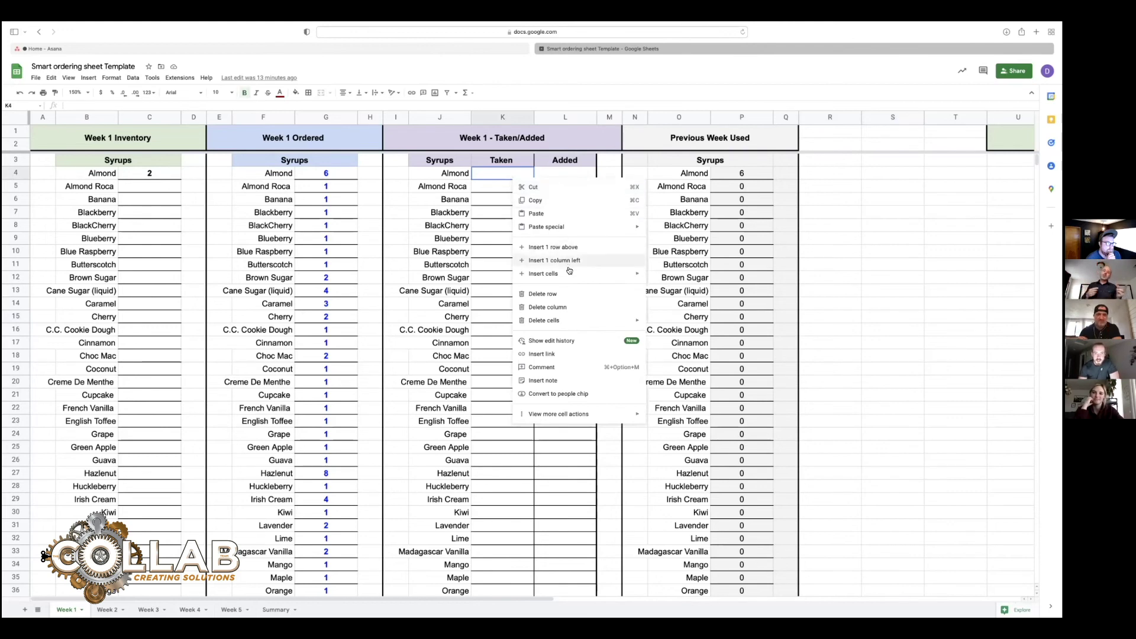
left_click(548, 368)
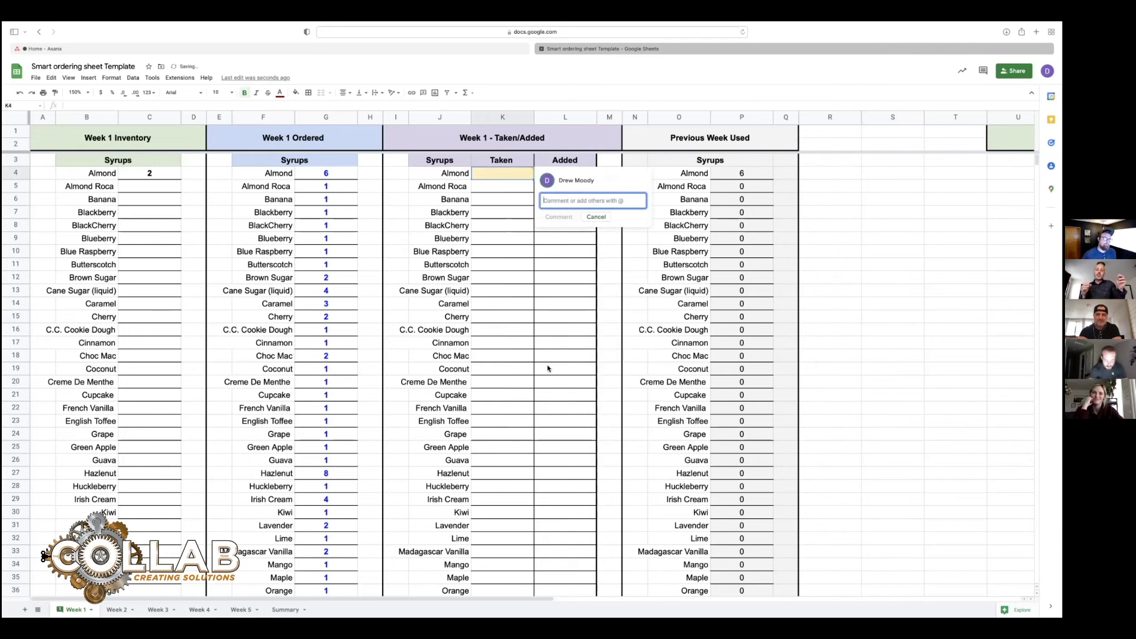
type("Aaron too")
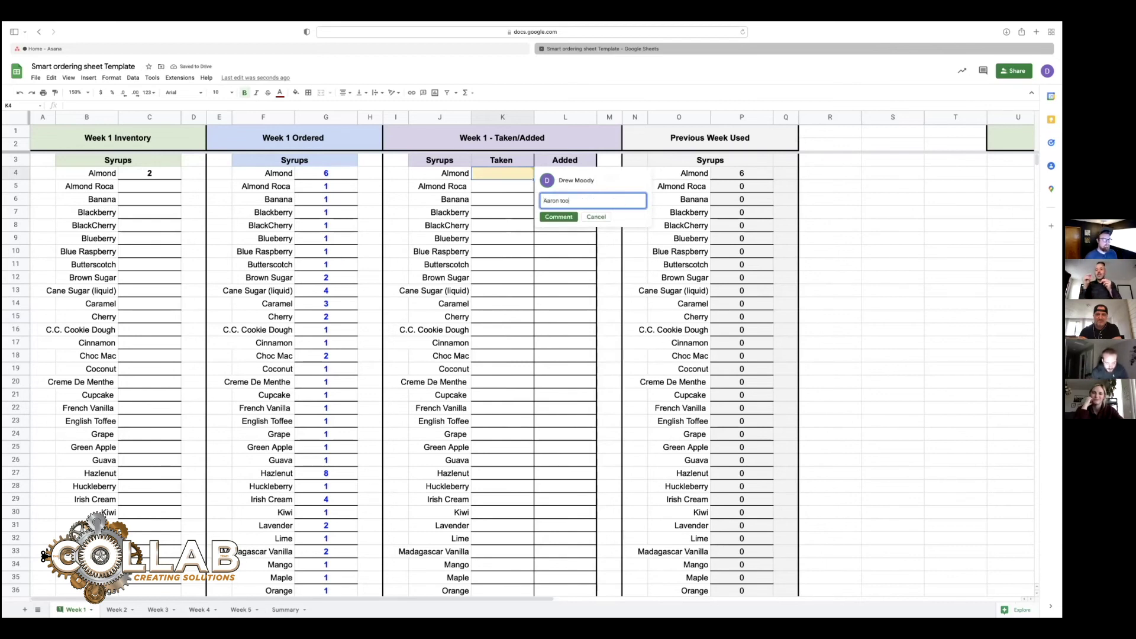
type("k 3 bottles")
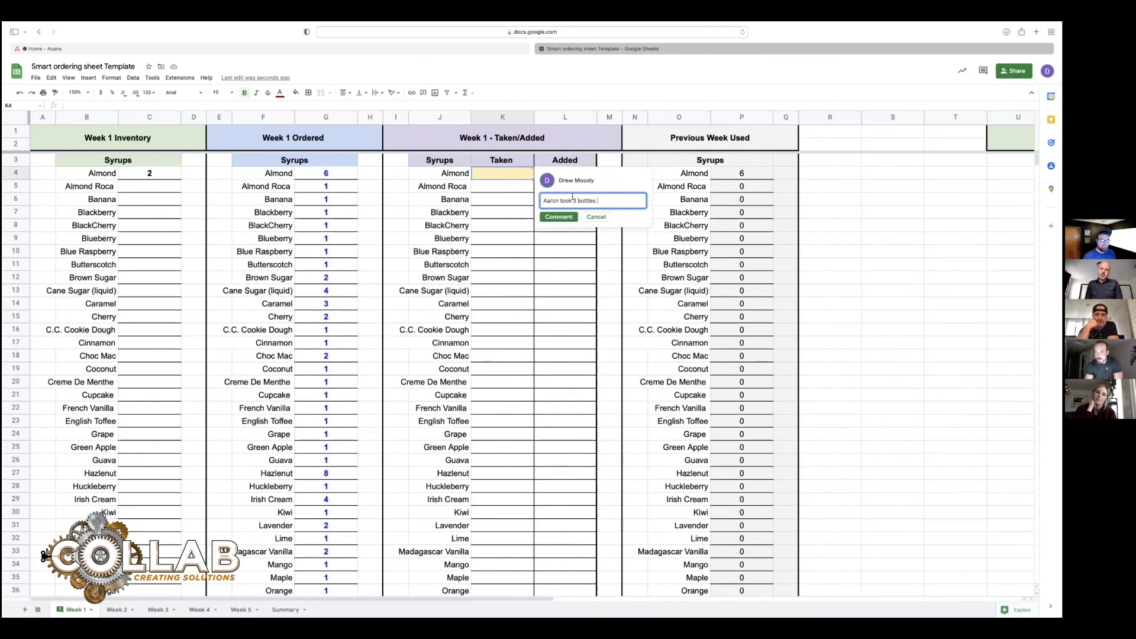
left_click(564, 216)
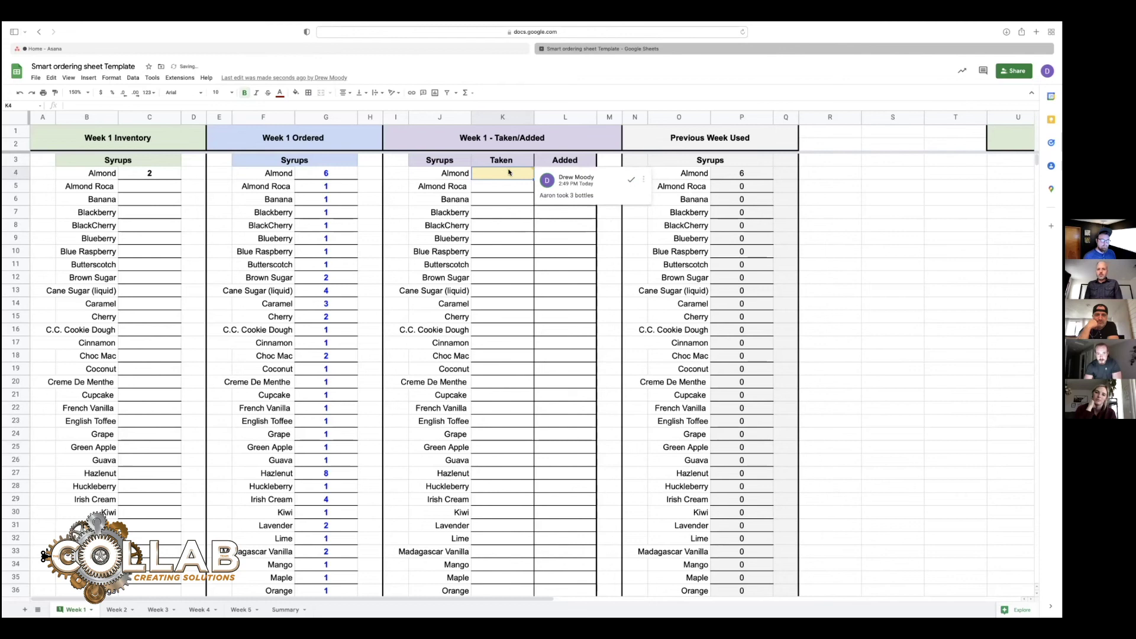
type("3")
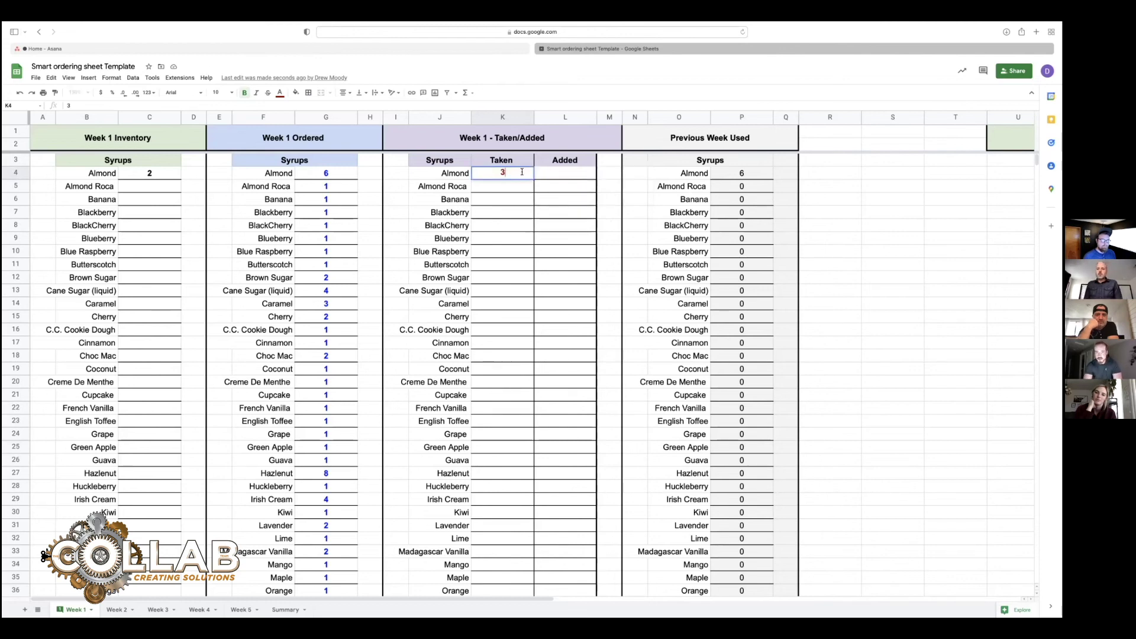
Step: Add the comment "buy 3 bottles" to Almond's Week 1 Added cell
left_click(554, 174)
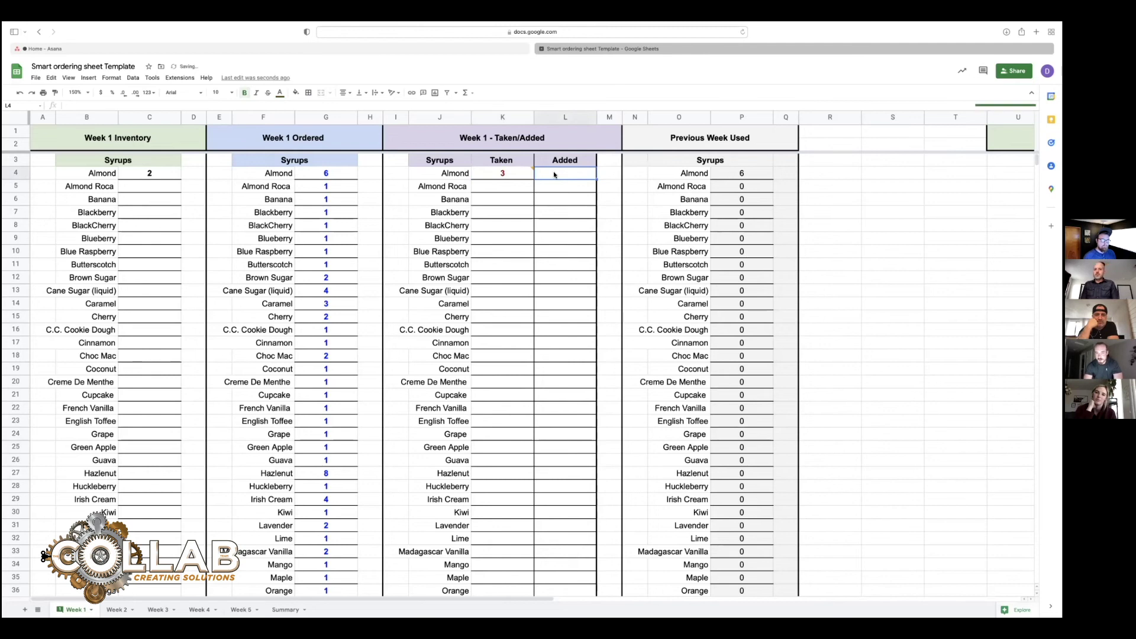
right_click(554, 174)
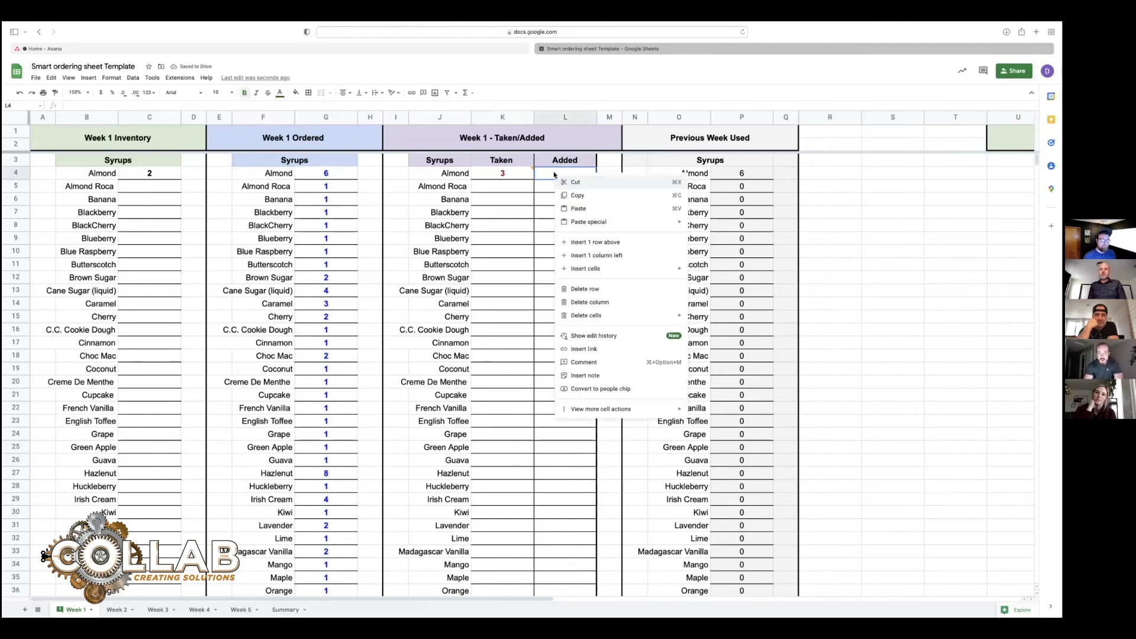
left_click(581, 362)
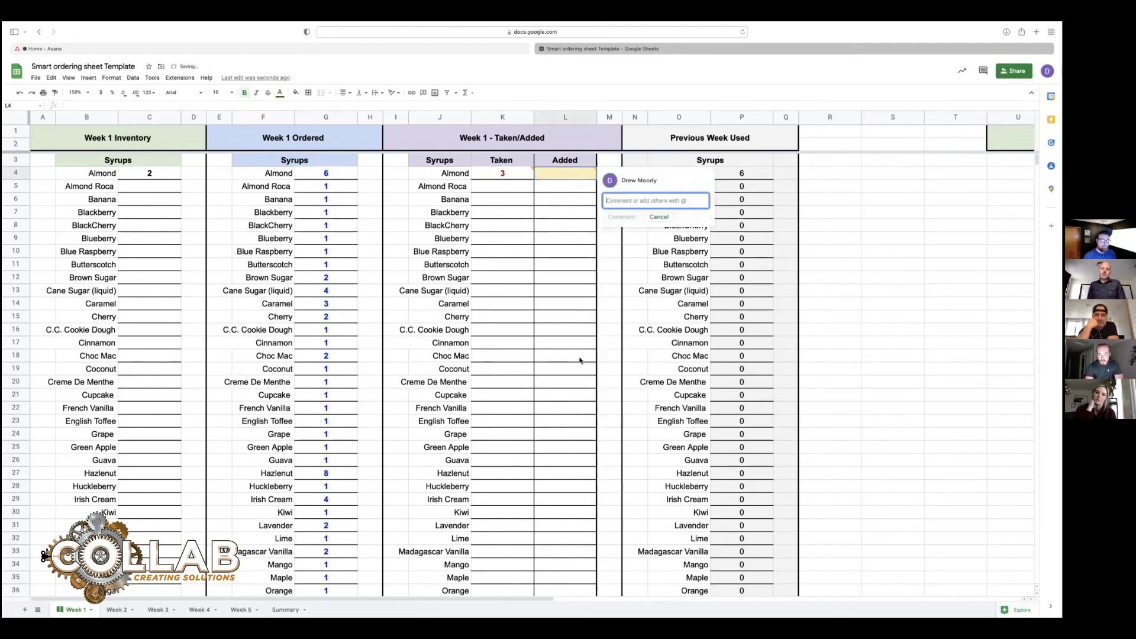
type("buy 3 bottles")
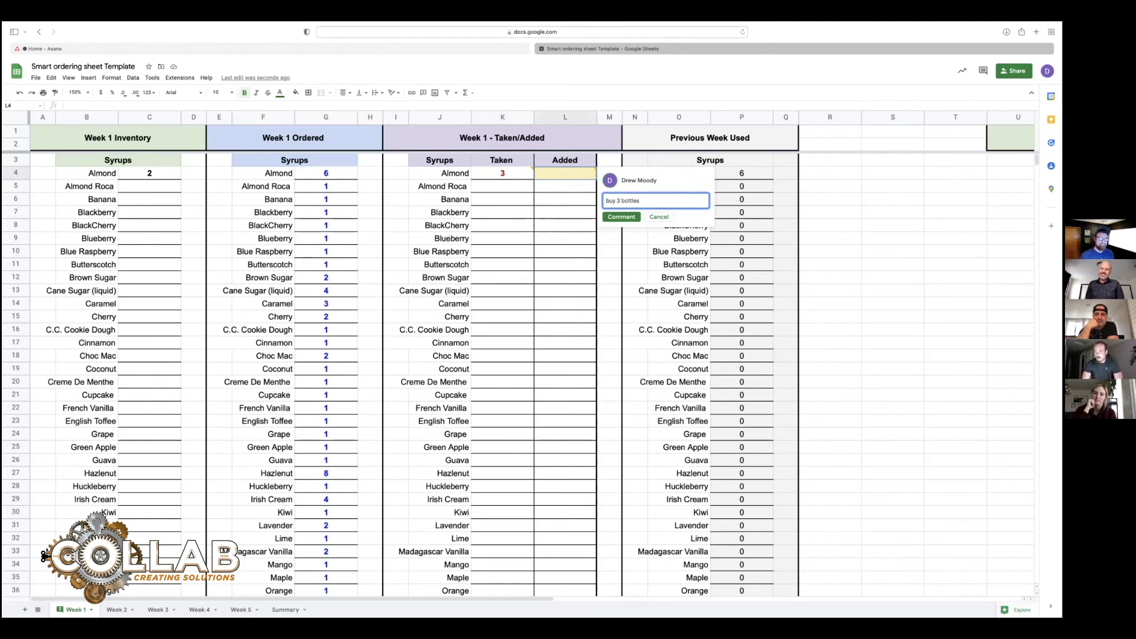
left_click(616, 217)
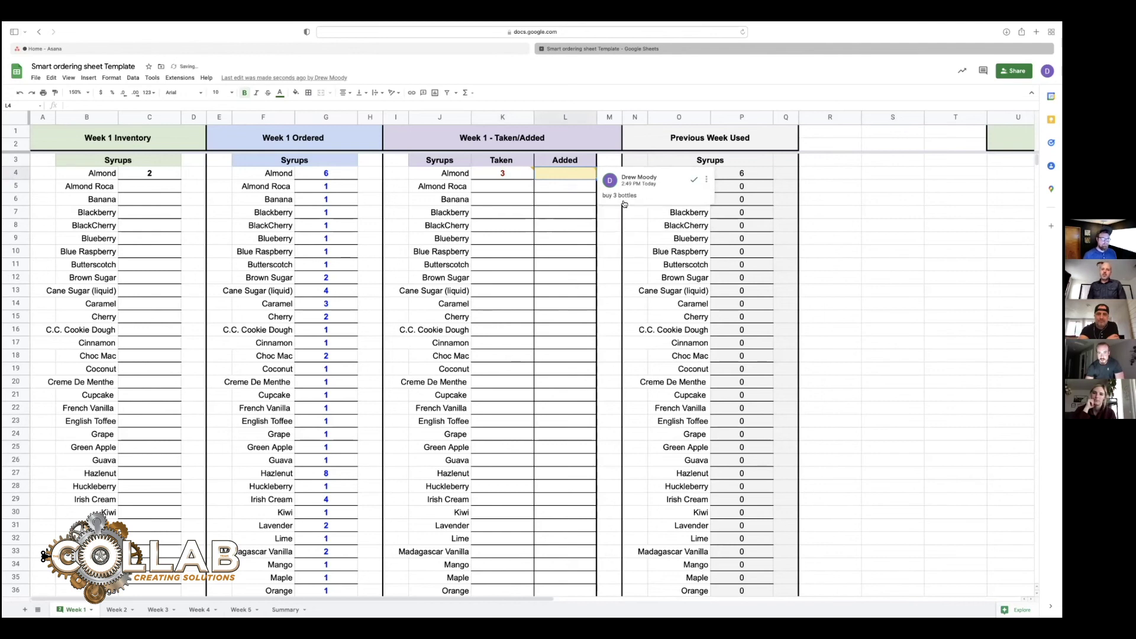